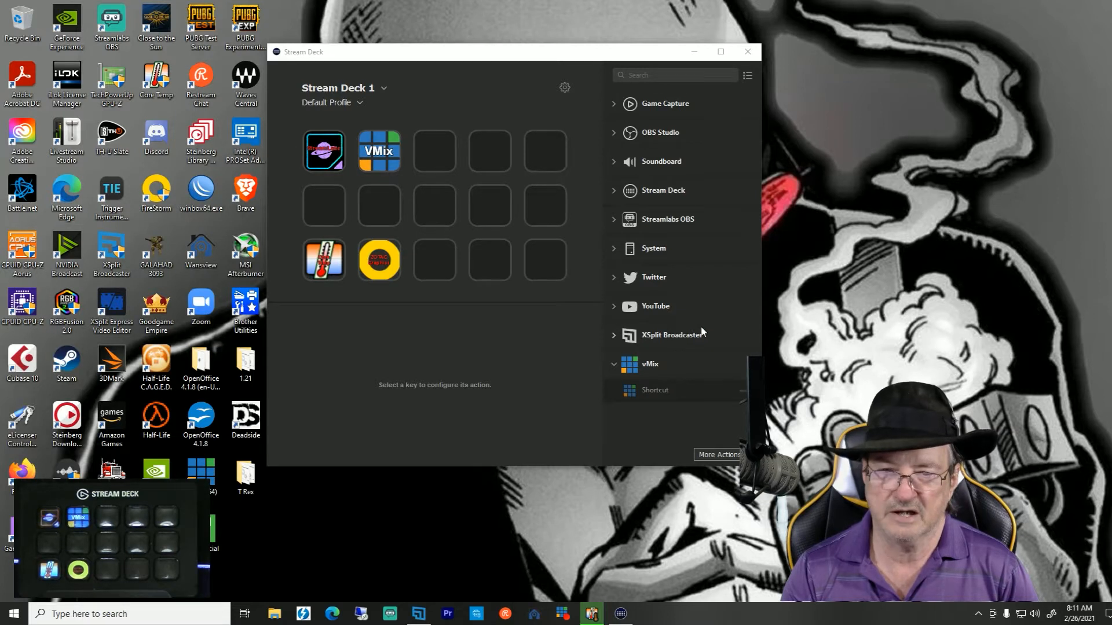
# Examine the alphabetical catalogue of additional action plugins through to the vMix entry, and close it.
pyautogui.click(613, 363)
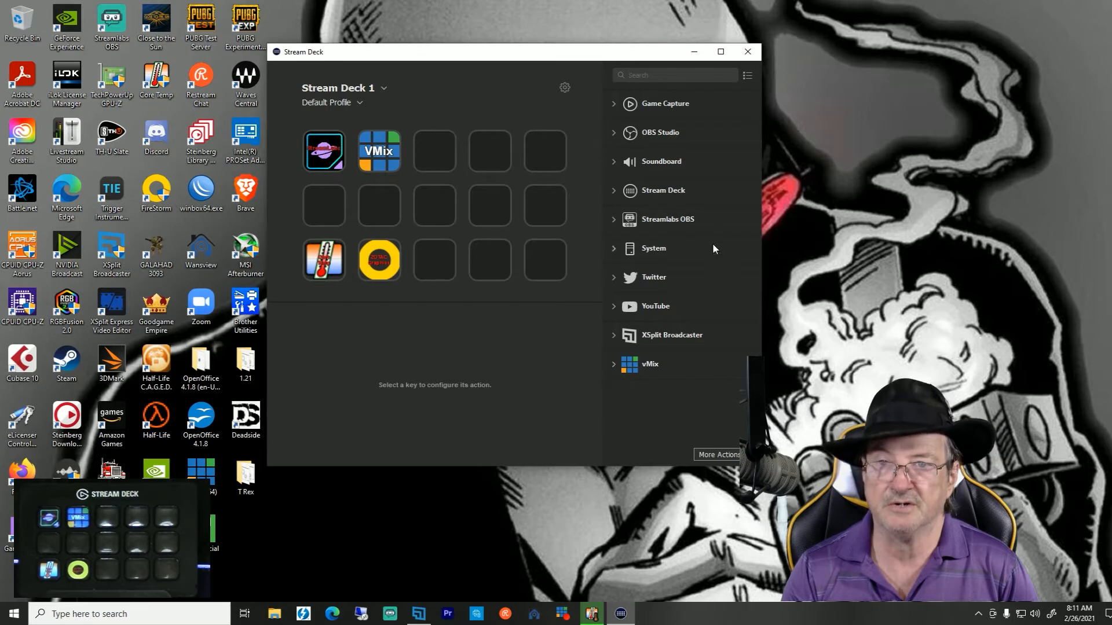
pyautogui.click(717, 455)
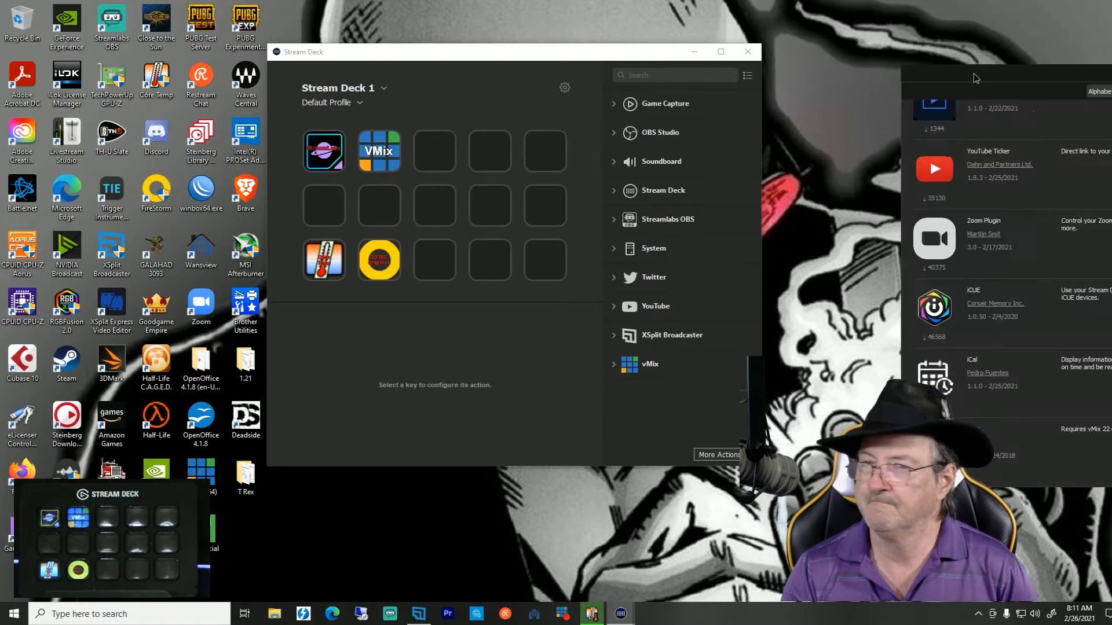
pyautogui.scroll(20, 379, 211)
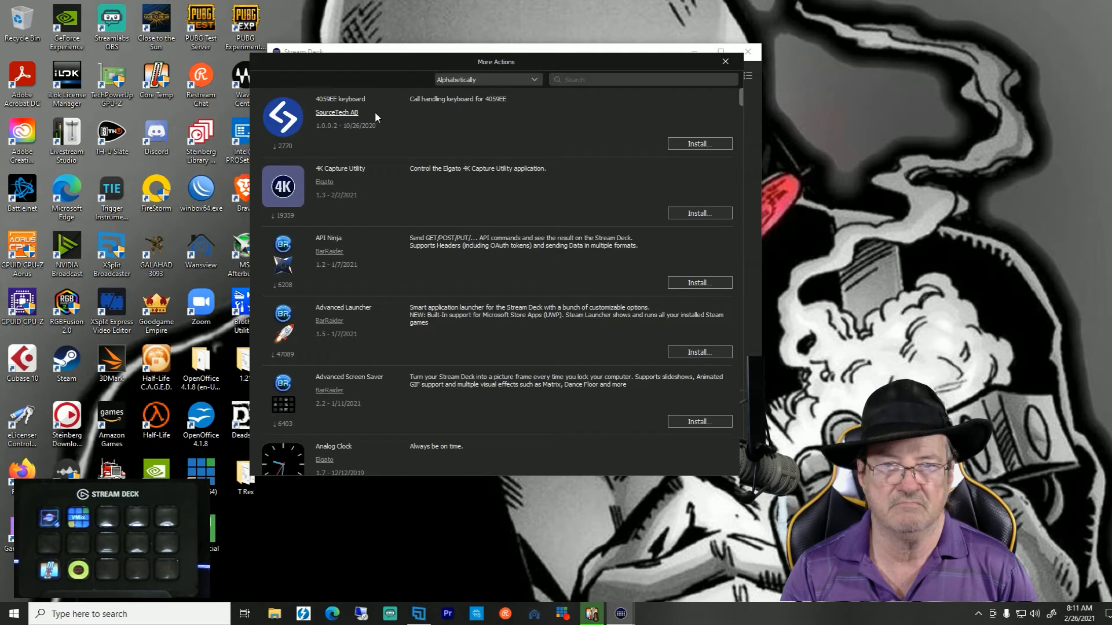
pyautogui.scroll(-10, 373, 117)
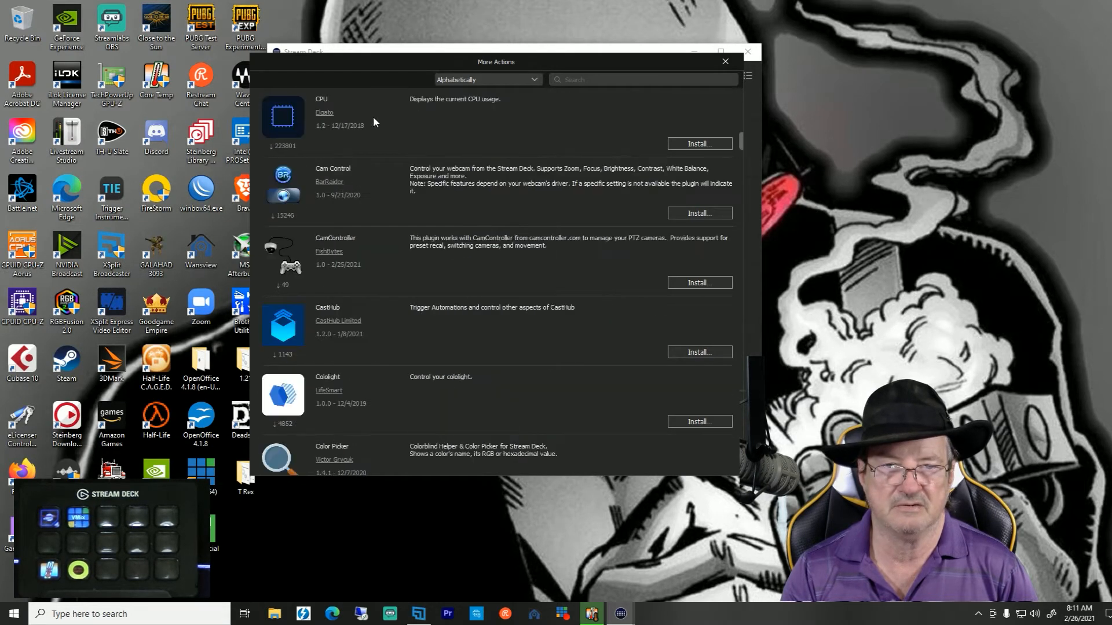
pyautogui.scroll(-20, 373, 119)
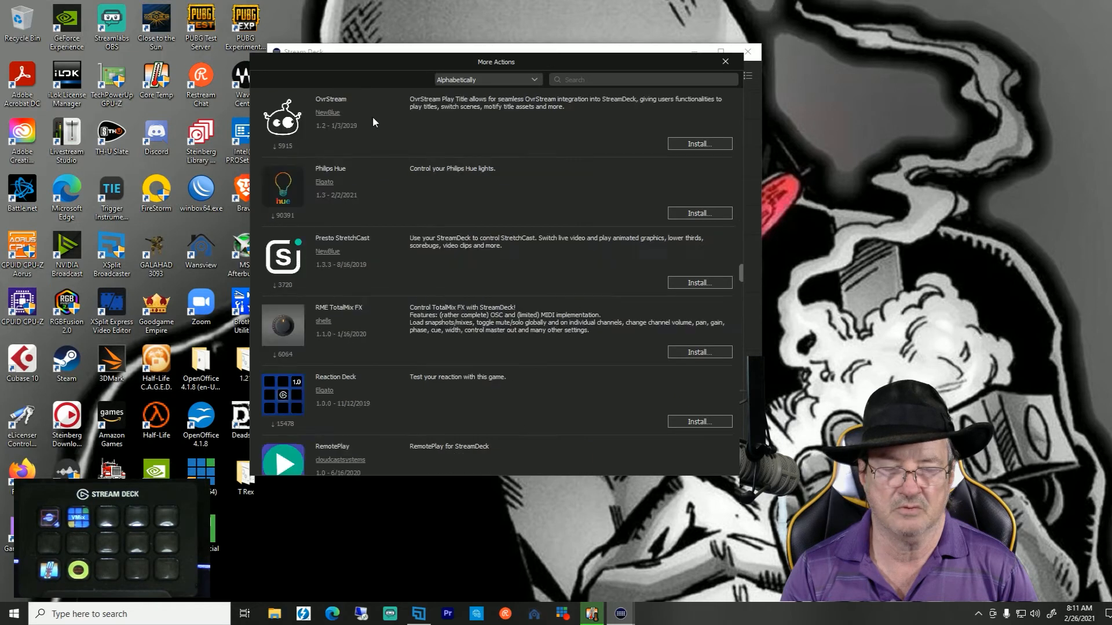
pyautogui.scroll(-20, 373, 117)
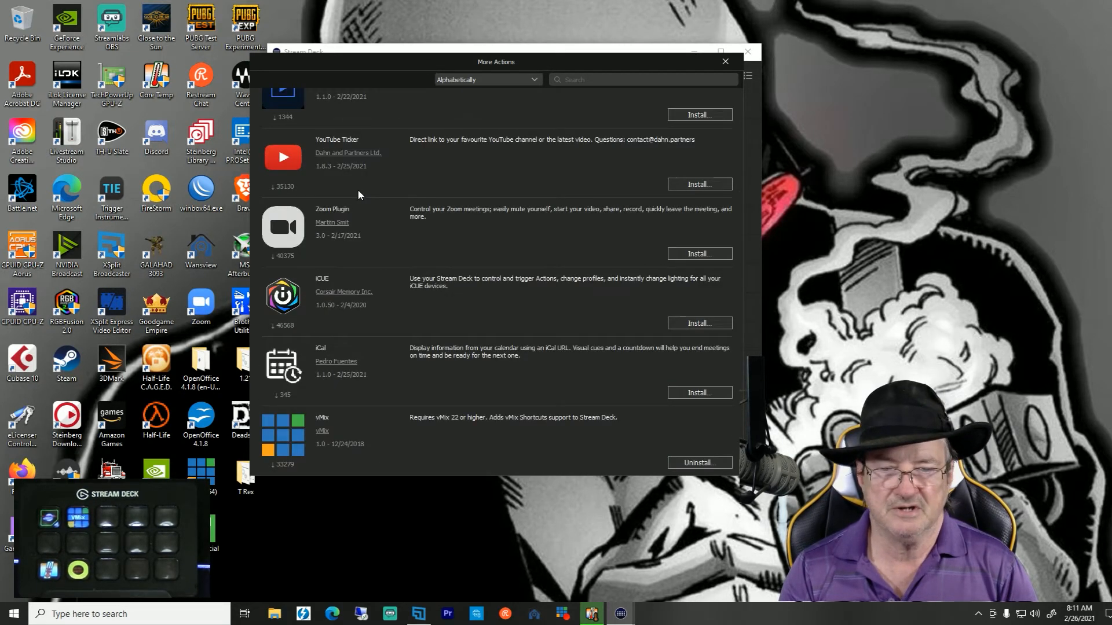
pyautogui.scroll(15, 357, 188)
pyautogui.scroll(15, 358, 192)
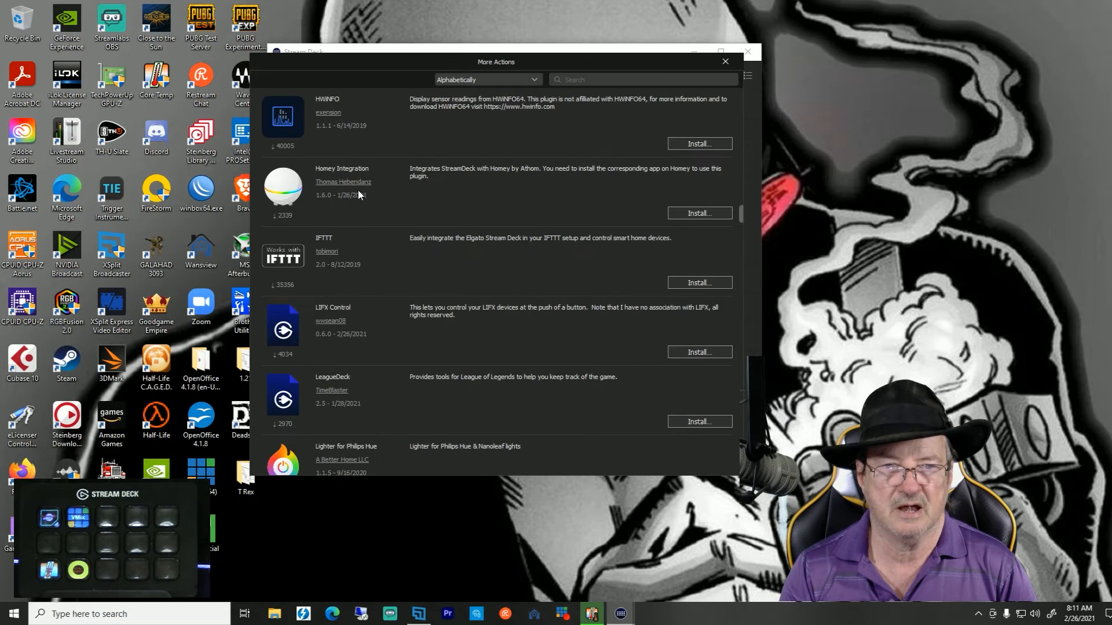
pyautogui.click(725, 61)
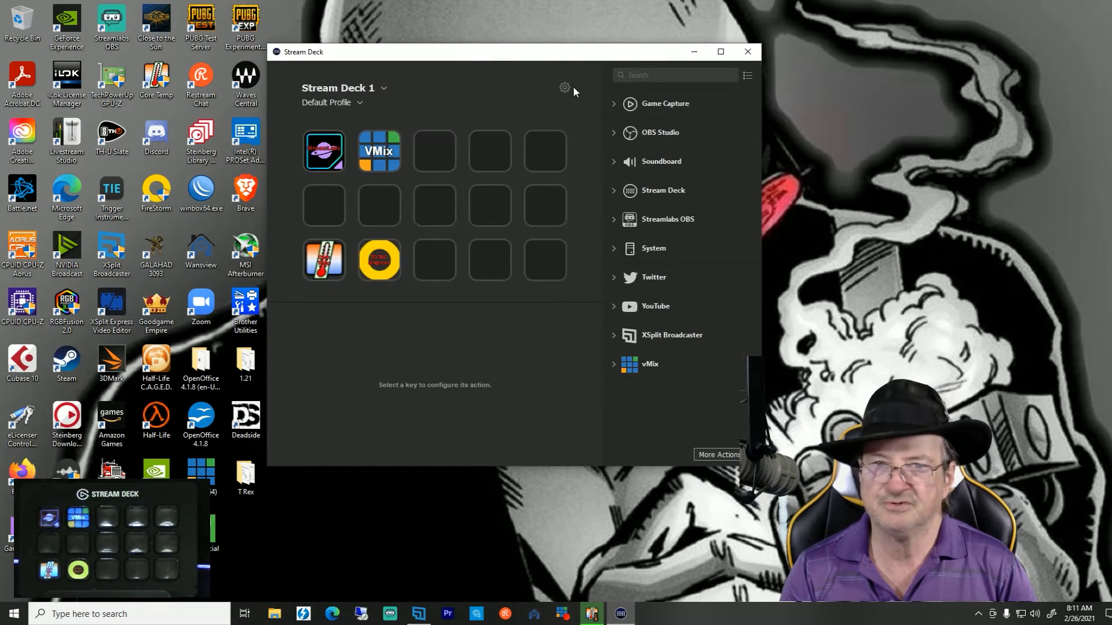
# Expand the System actions and create a folder on the empty key beside the vMix key in the top row.
pyautogui.moveTo(556, 56); pyautogui.dragTo(625, 43)
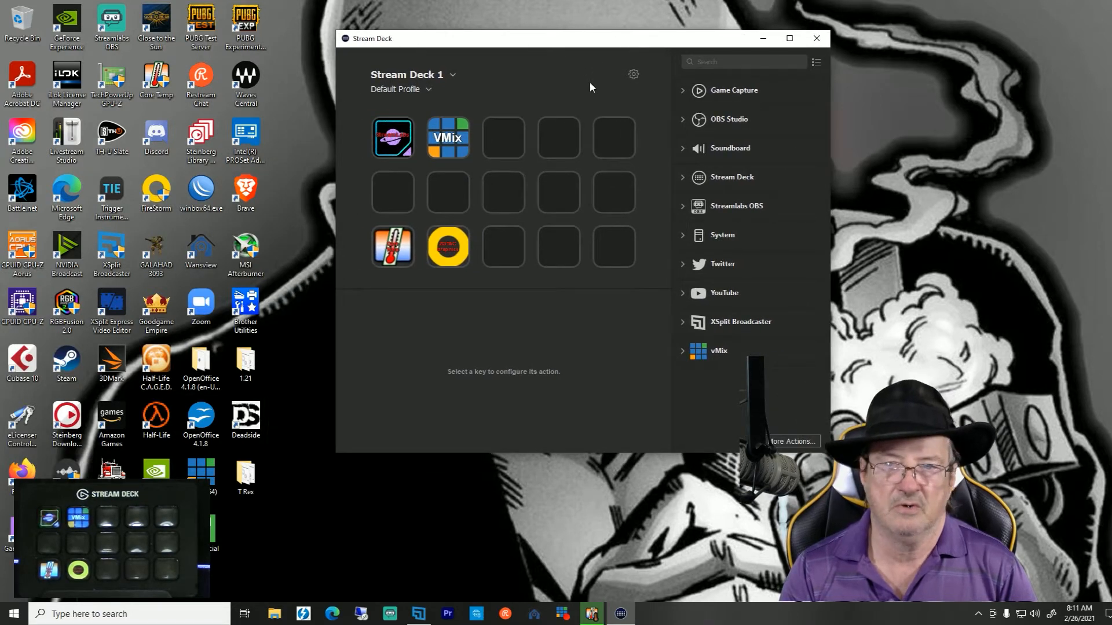
pyautogui.click(683, 235)
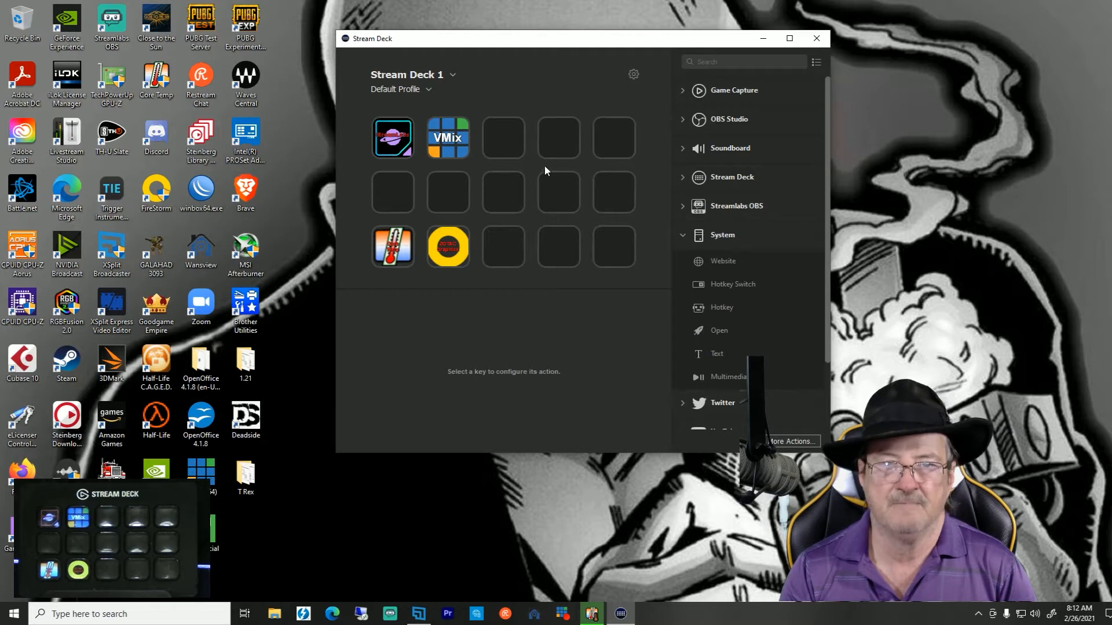
pyautogui.click(502, 144)
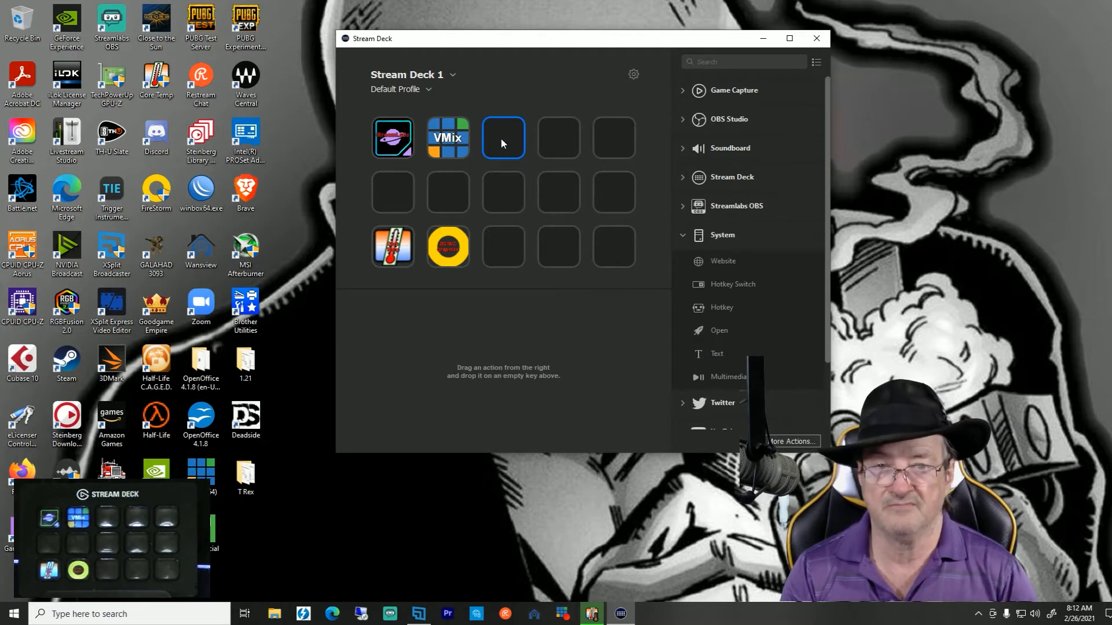
pyautogui.rightClick(501, 142)
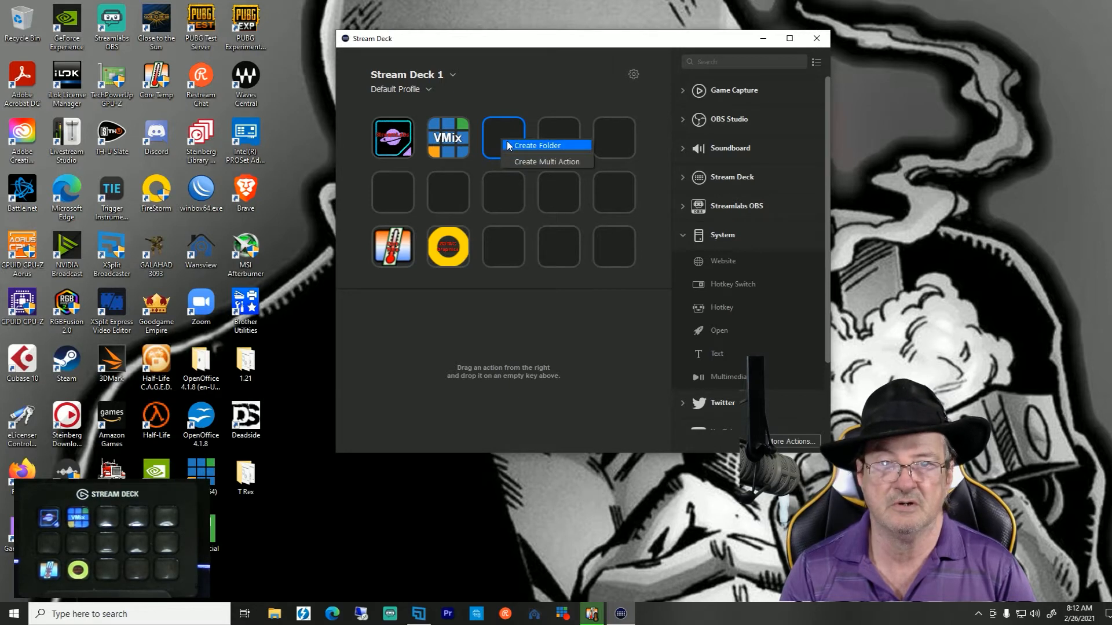
pyautogui.click(514, 146)
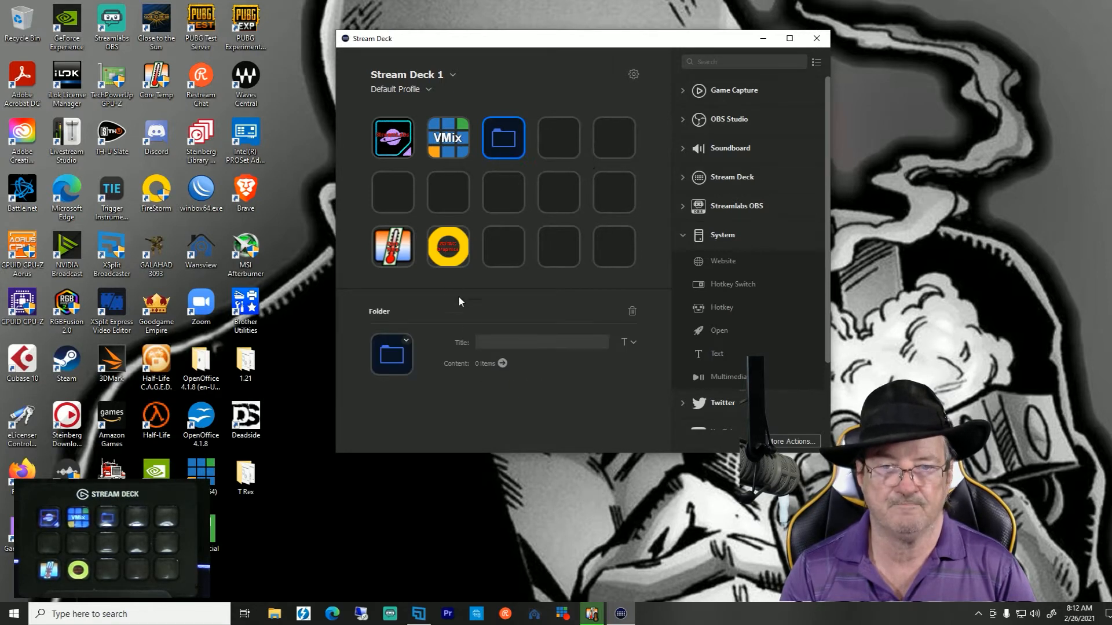
# Set the new folder's icon to LiveStream Studio thumb.JPG from the LiveStream Studio thumbnails folder in Pictures.
pyautogui.click(406, 343)
pyautogui.click(429, 365)
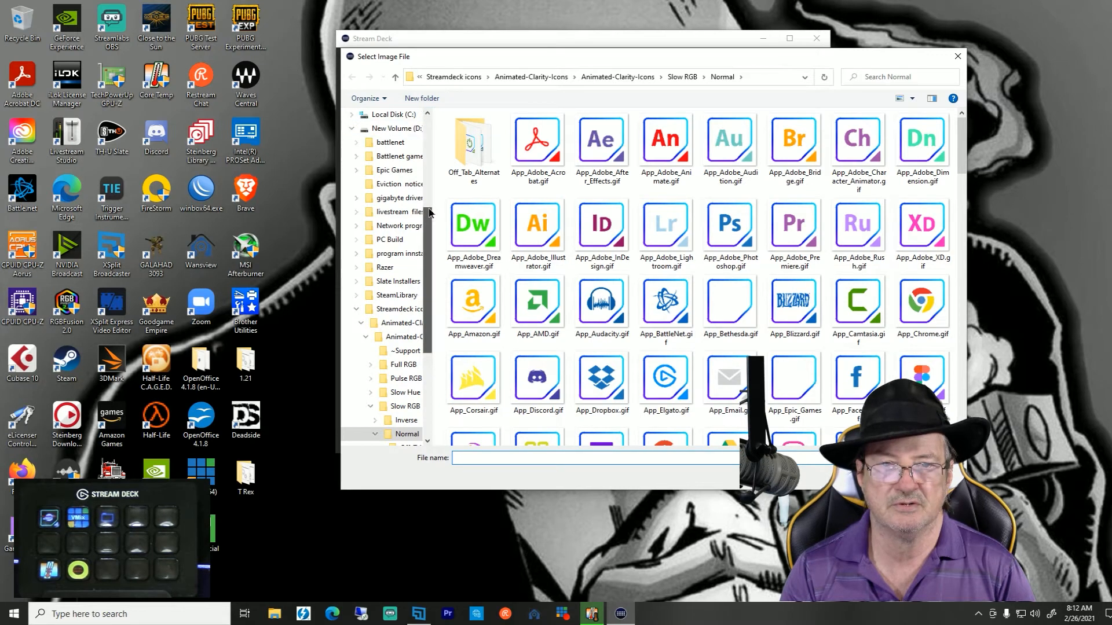
pyautogui.scroll(5, 432, 111)
pyautogui.click(383, 179)
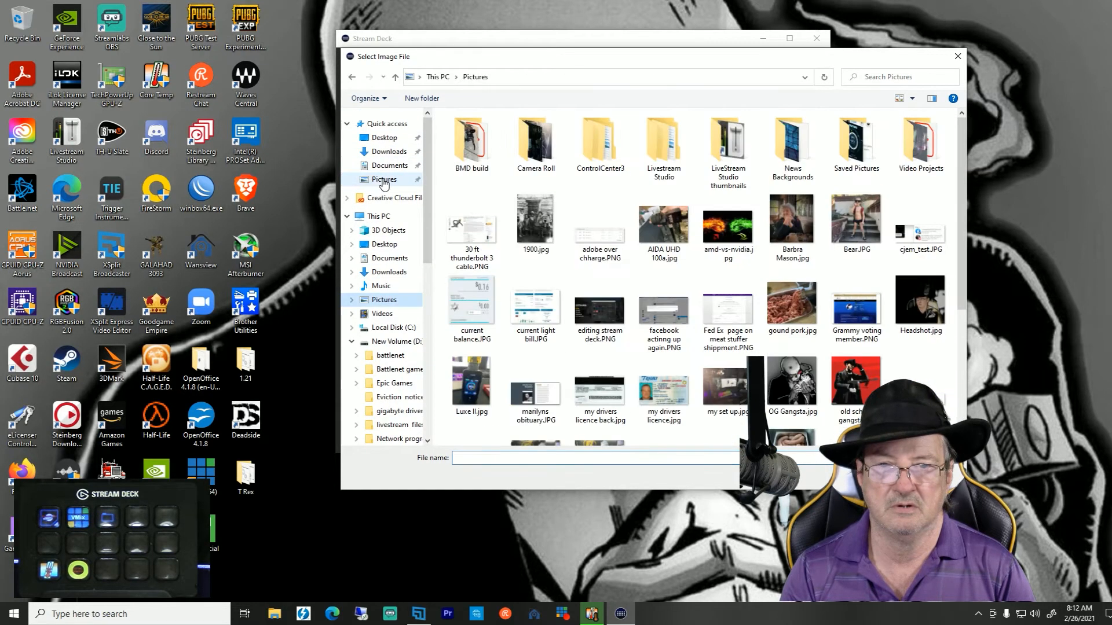
pyautogui.doubleClick(727, 147)
pyautogui.click(474, 161)
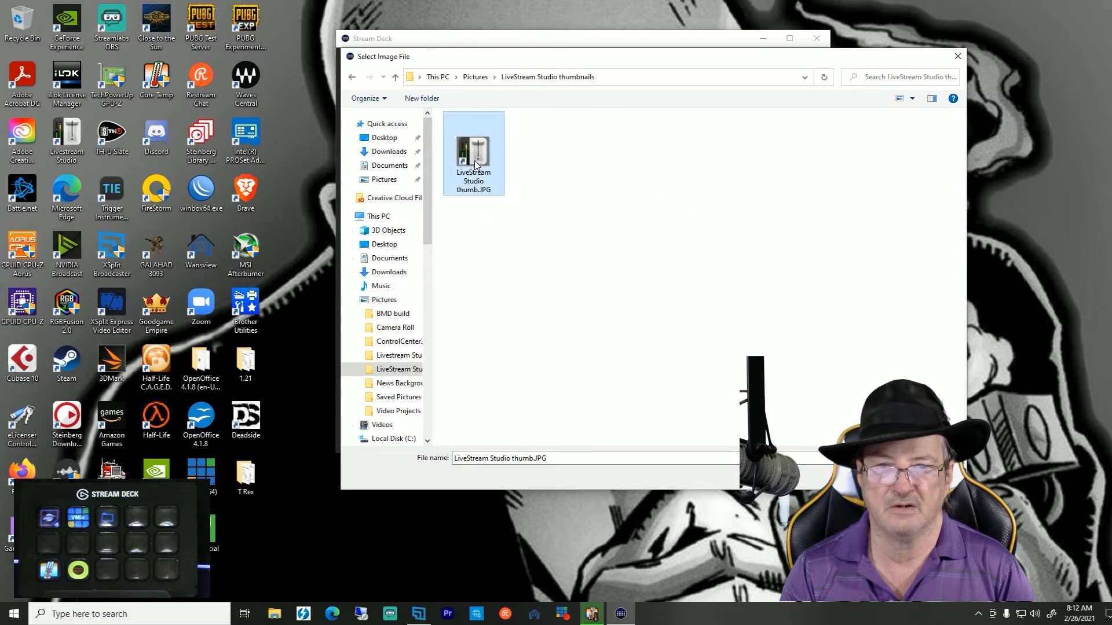
pyautogui.click(880, 476)
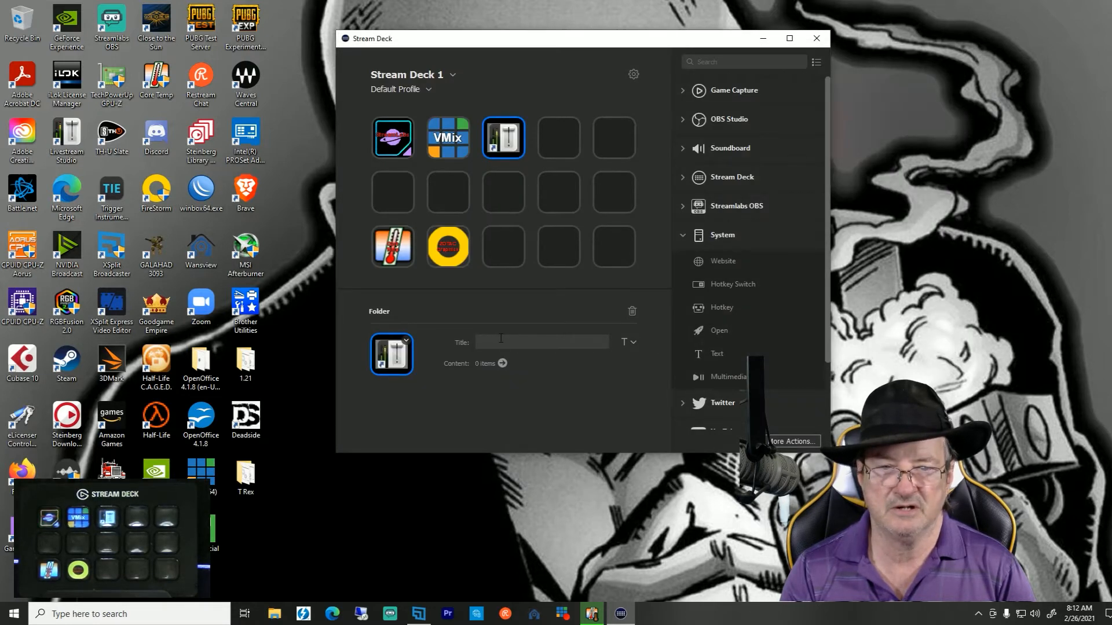
# Title the folder LSS and set its title font size to 10 pt.
pyautogui.write('L')
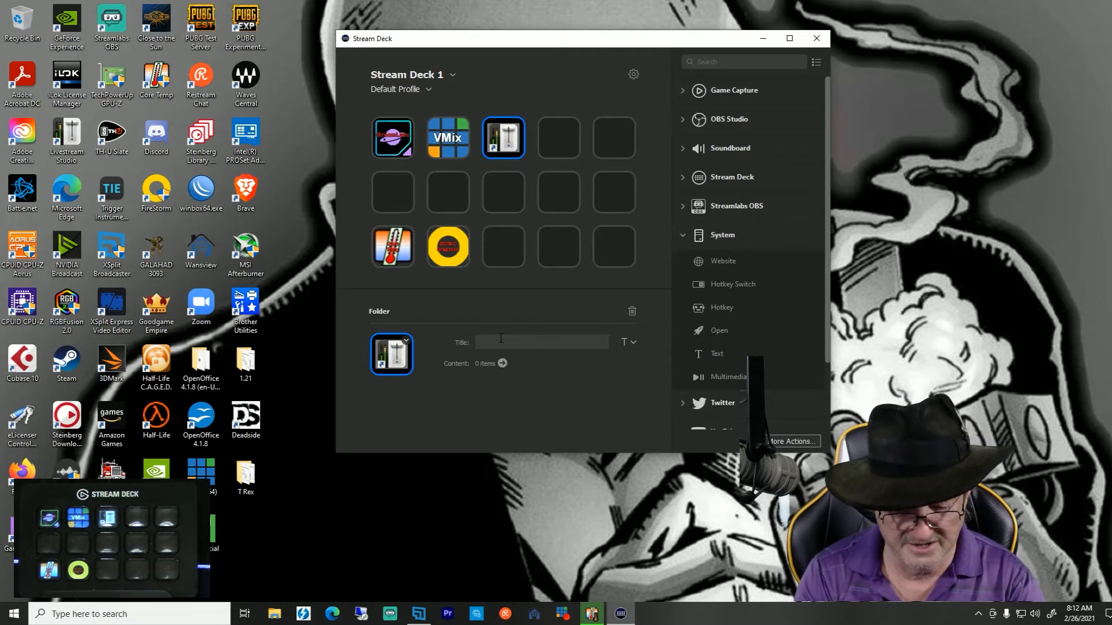
pyautogui.write('SS')
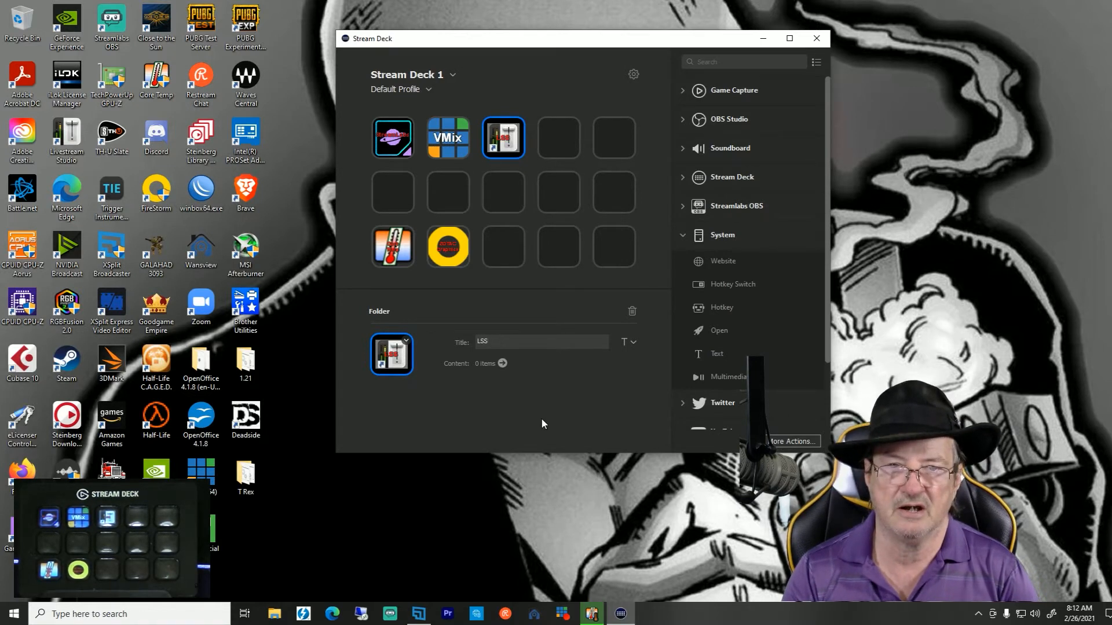
pyautogui.click(633, 342)
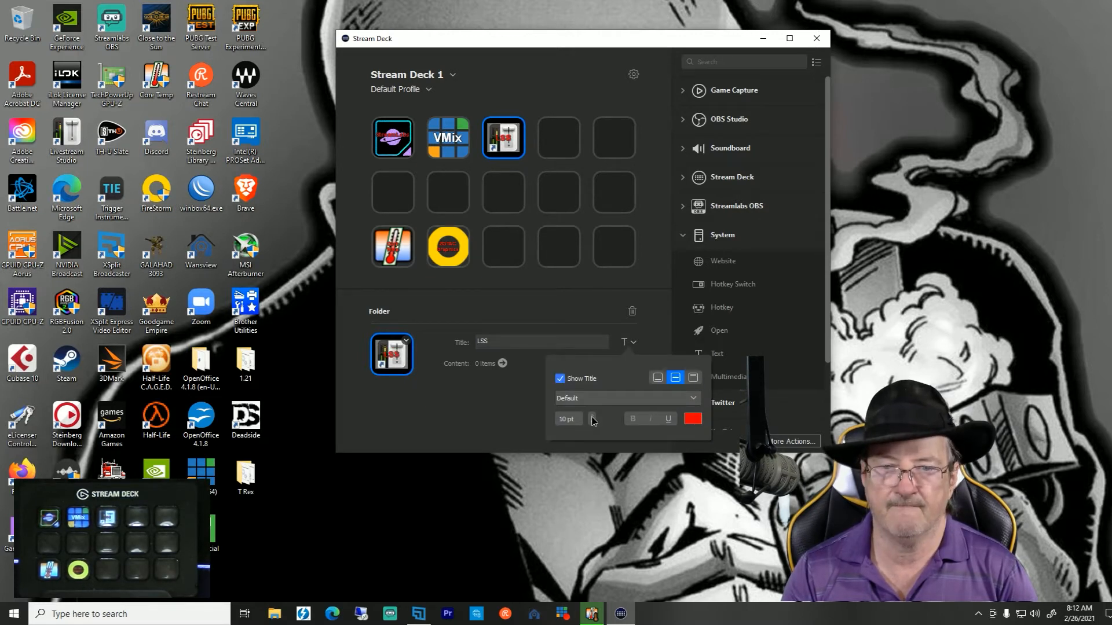
pyautogui.click(486, 426)
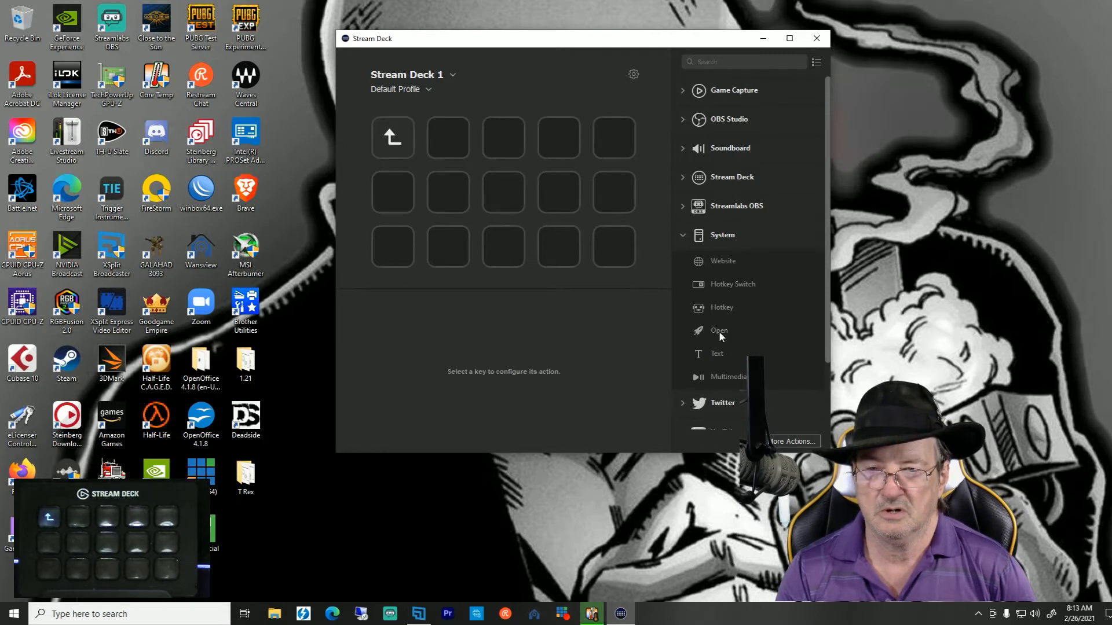
# Inside the folder, add a System Open action beside the back key and link it to Livestream Studio.exe in C:\Program Files\Livestream Studio.
pyautogui.moveTo(718, 331); pyautogui.dragTo(463, 151)
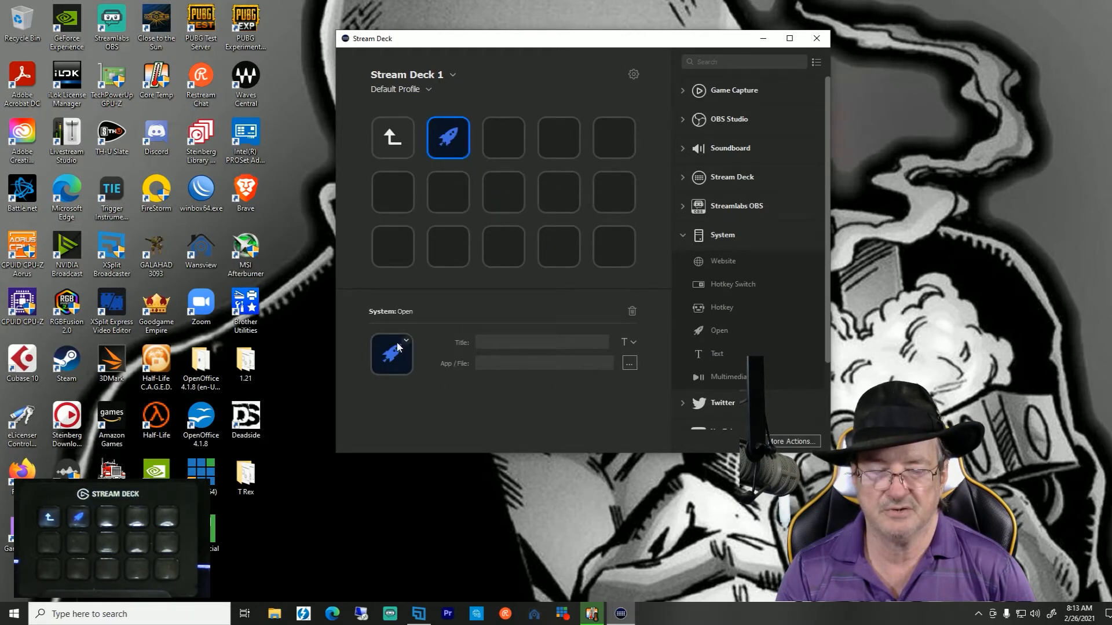
pyautogui.click(629, 363)
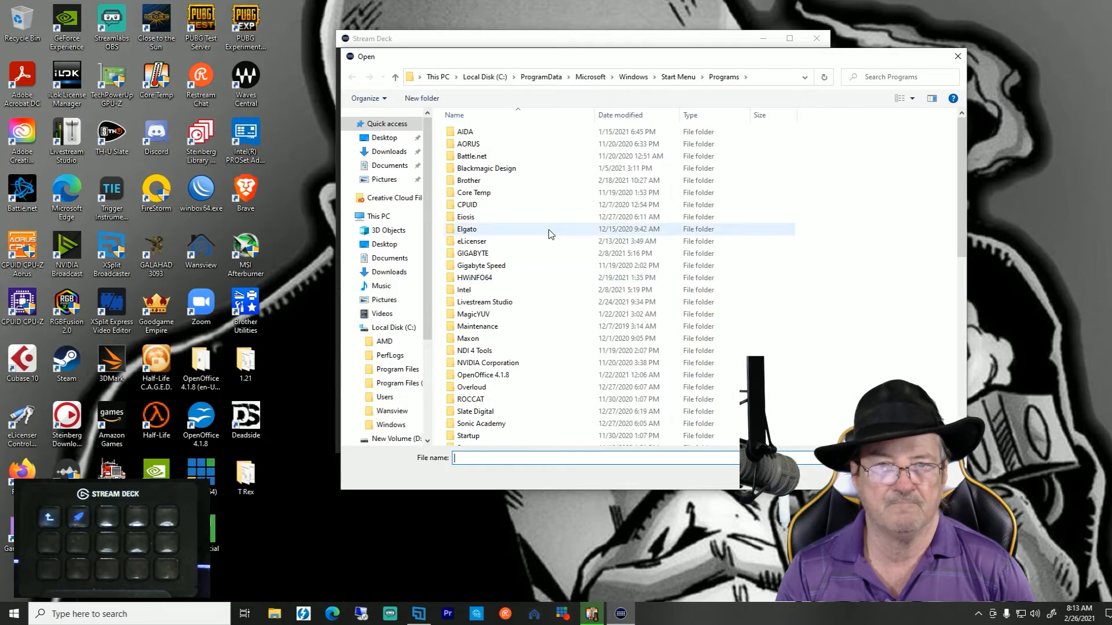
pyautogui.click(395, 79)
pyautogui.click(395, 80)
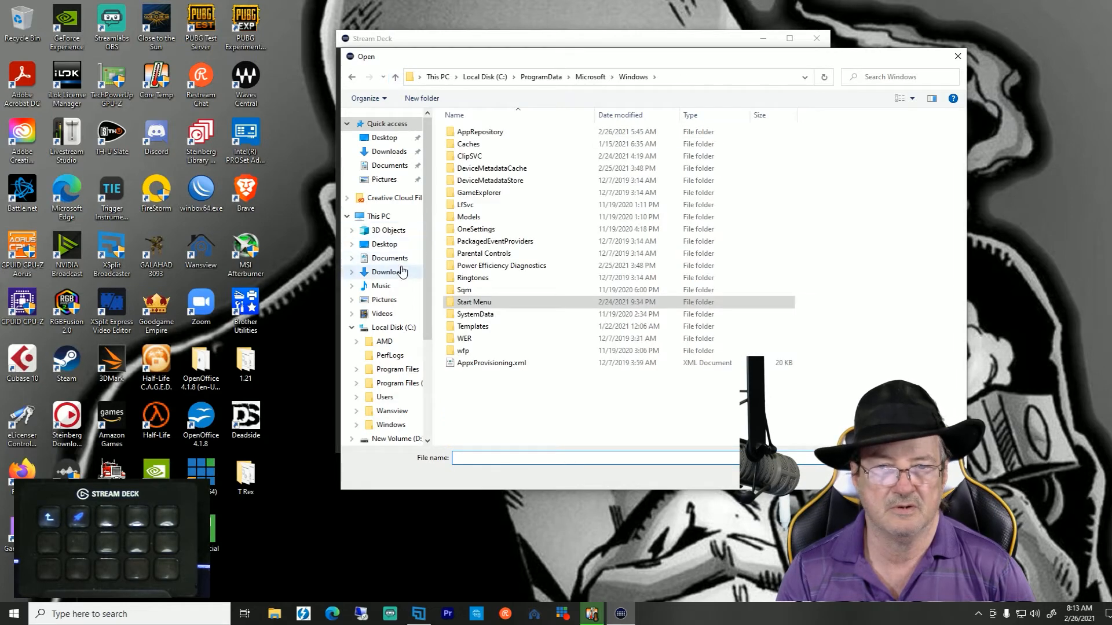
pyautogui.click(378, 216)
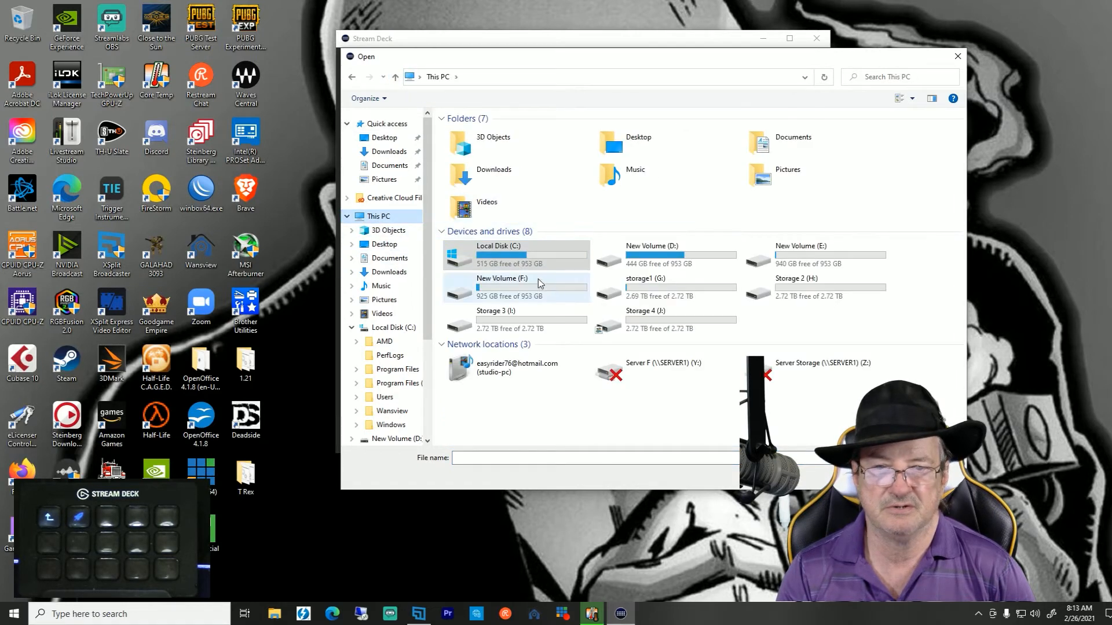
pyautogui.doubleClick(518, 260)
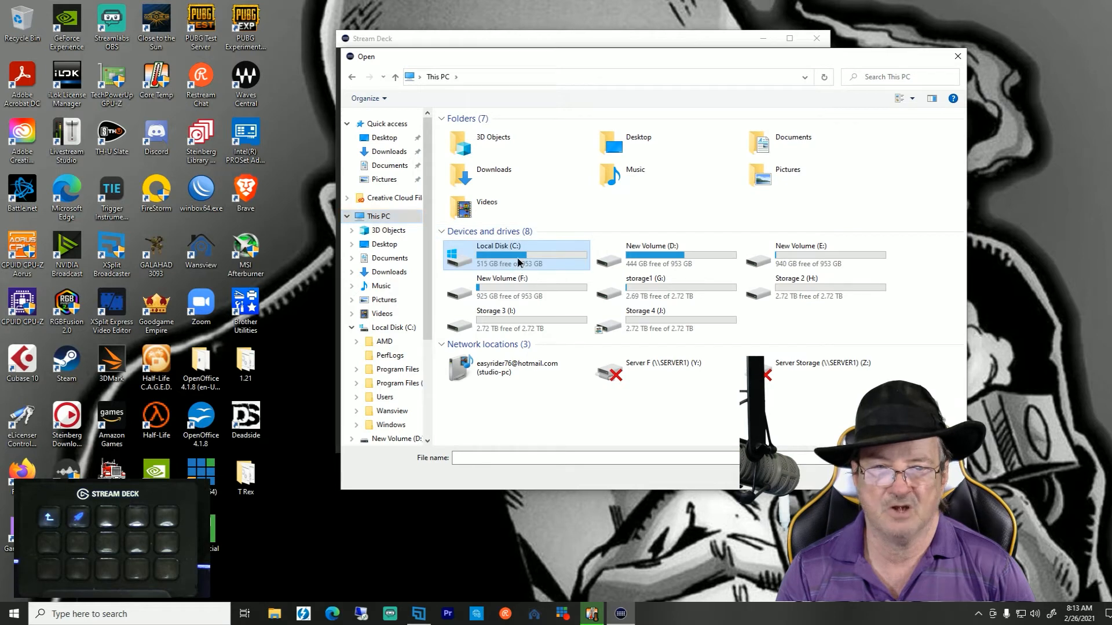
pyautogui.doubleClick(479, 155)
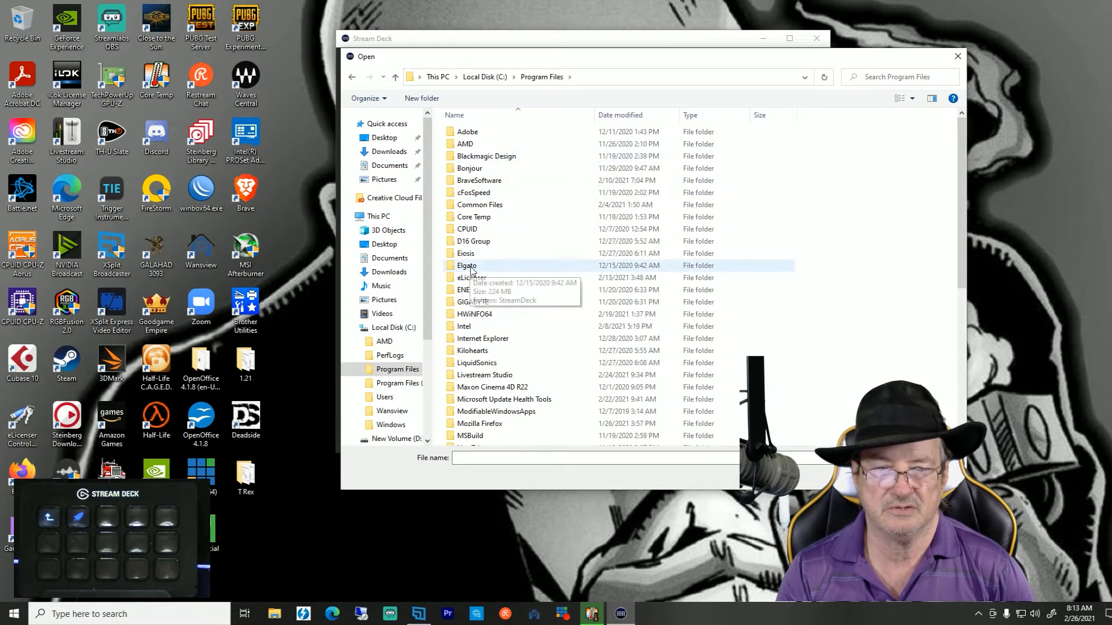
pyautogui.scroll(-3, 472, 270)
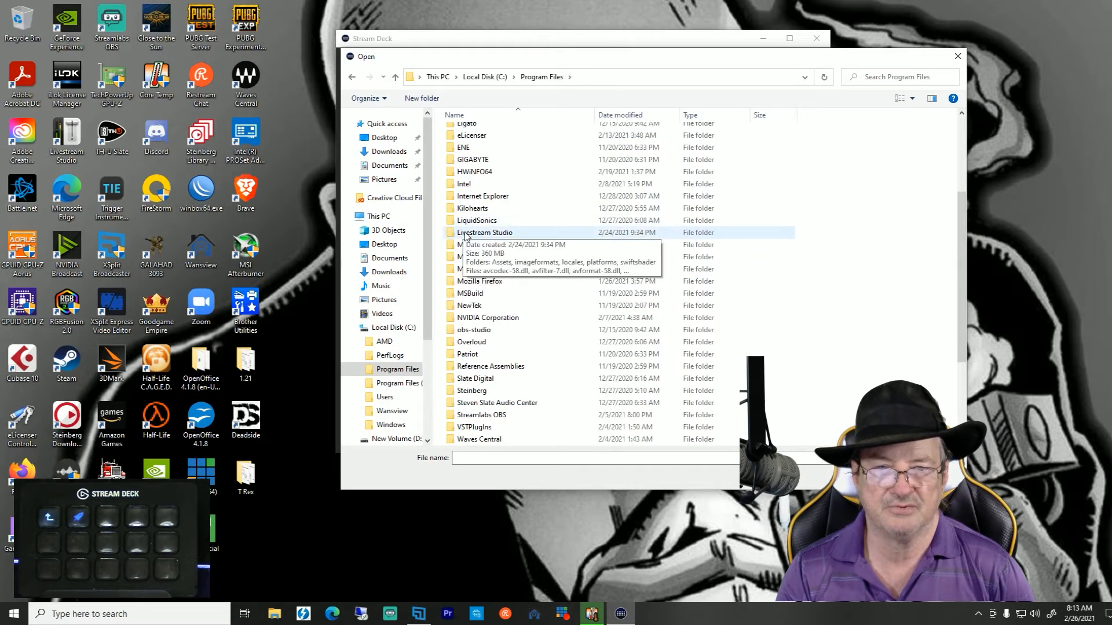
pyautogui.doubleClick(465, 234)
pyautogui.scroll(-5, 456, 287)
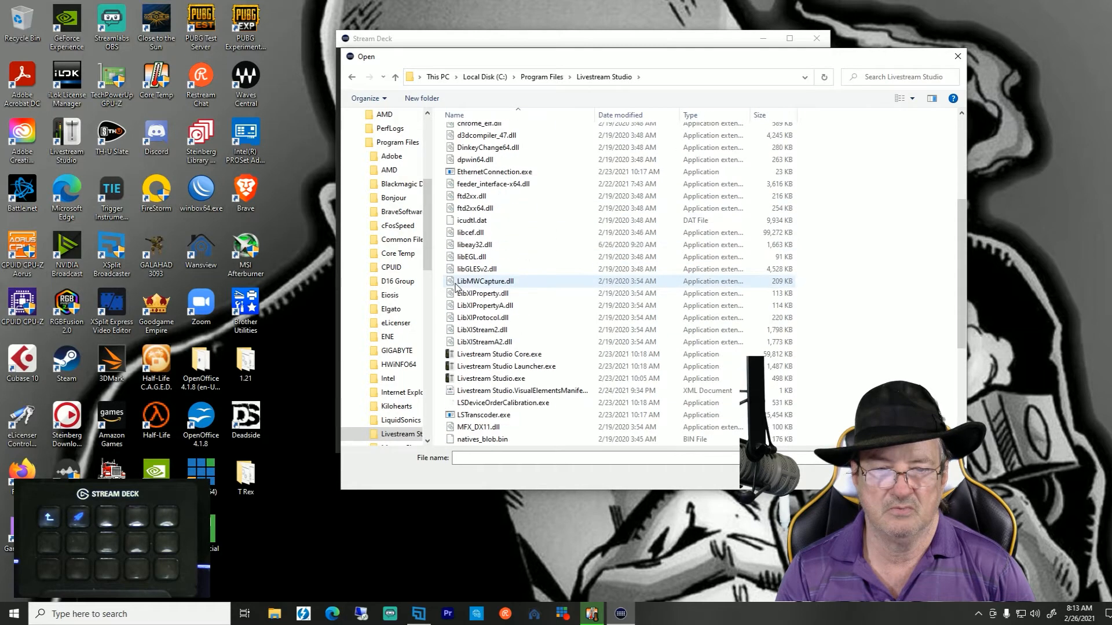
pyautogui.scroll(-1, 456, 288)
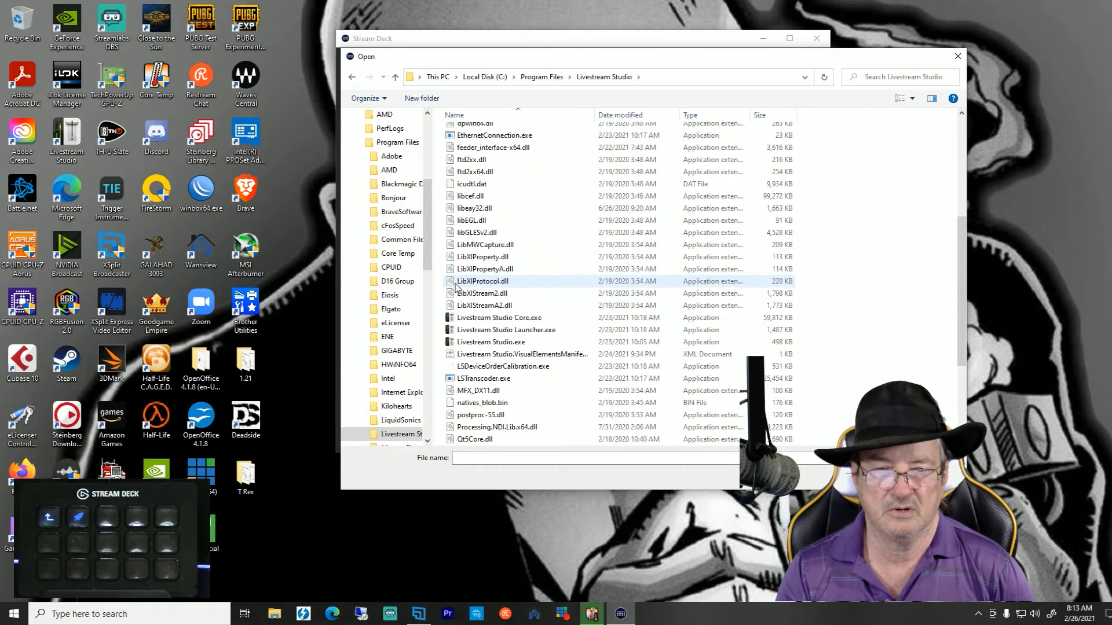
pyautogui.click(471, 343)
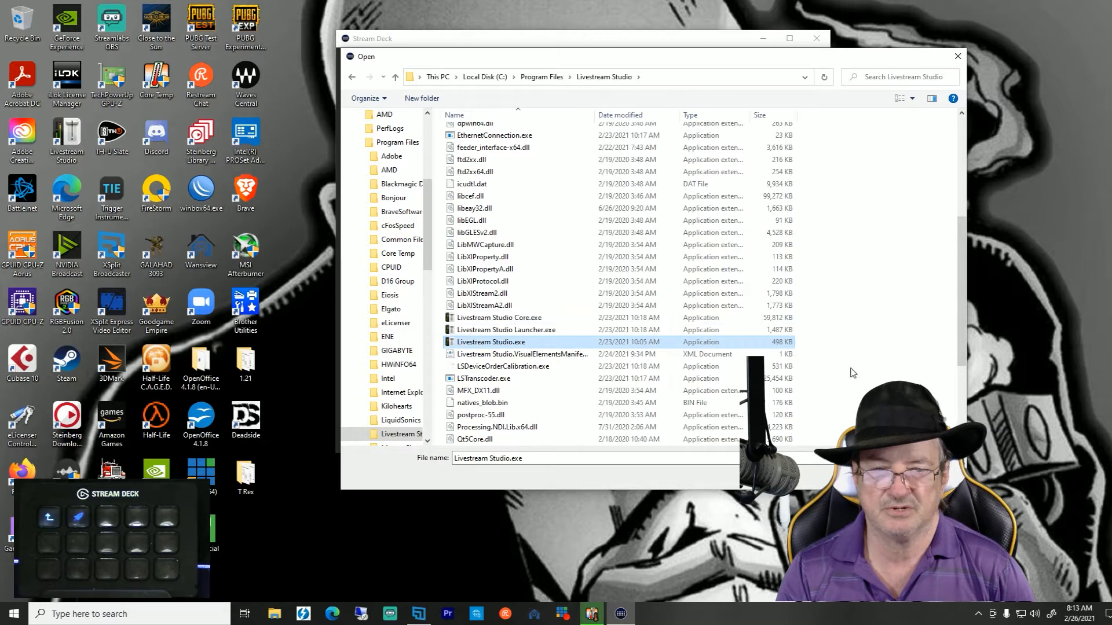
pyautogui.click(883, 476)
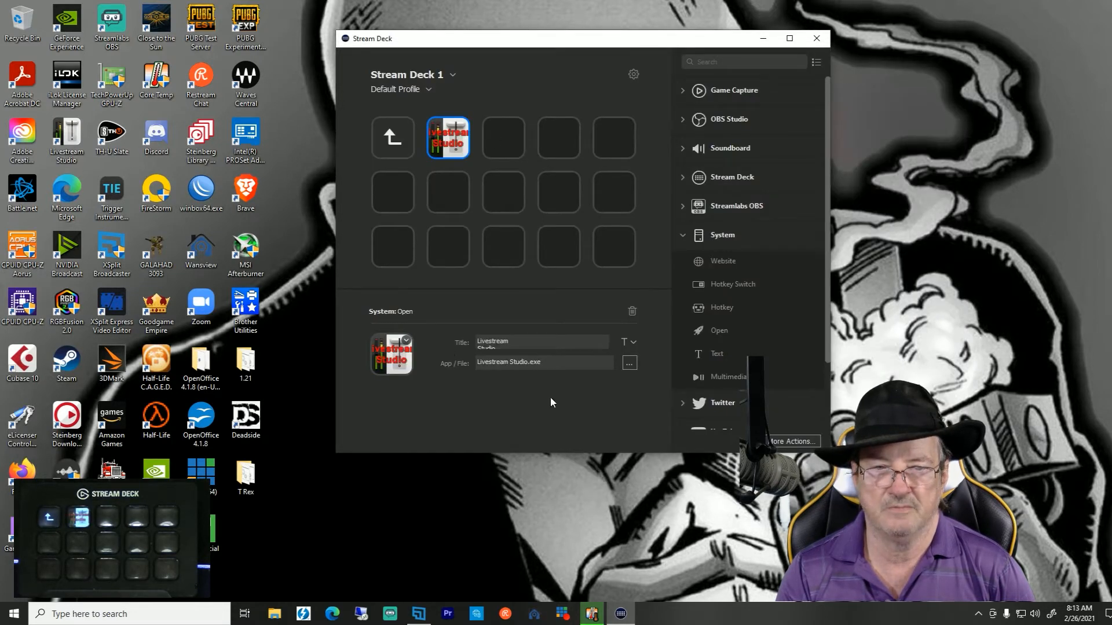
# Set the Livestream Studio key's title font size to 8 pt.
pyautogui.click(634, 342)
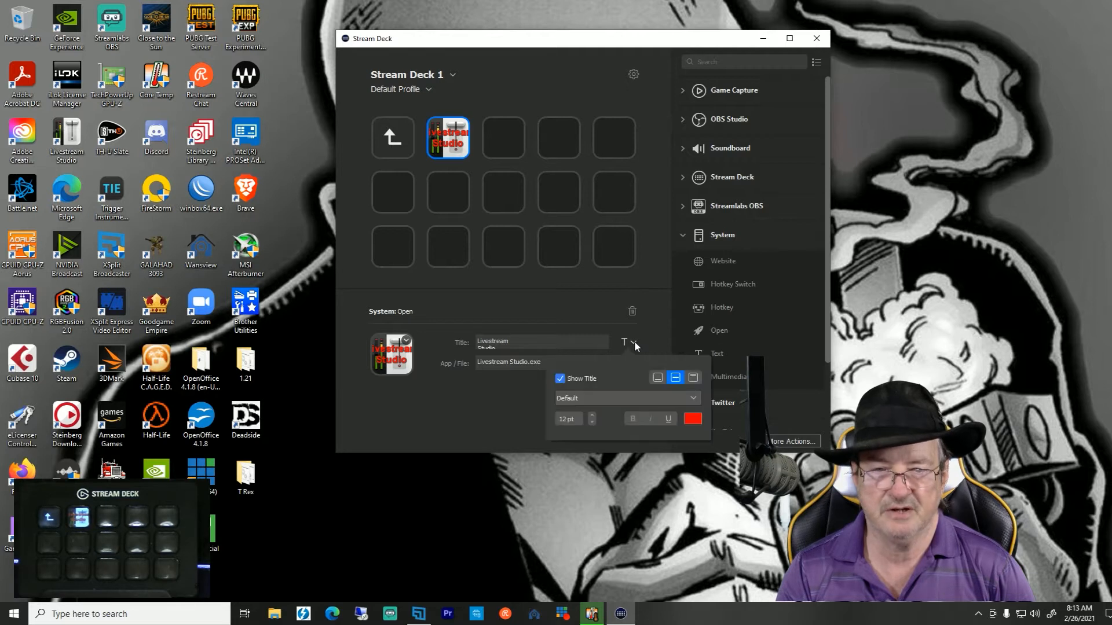
pyautogui.click(591, 422)
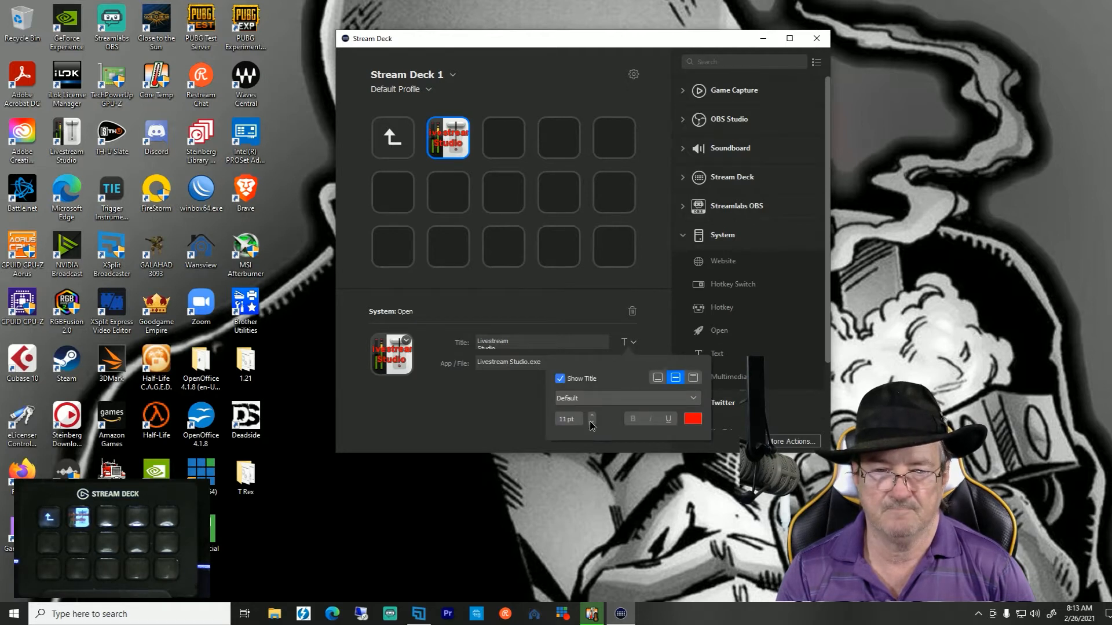
pyautogui.click(591, 422)
pyautogui.click(591, 422)
pyautogui.click(591, 422)
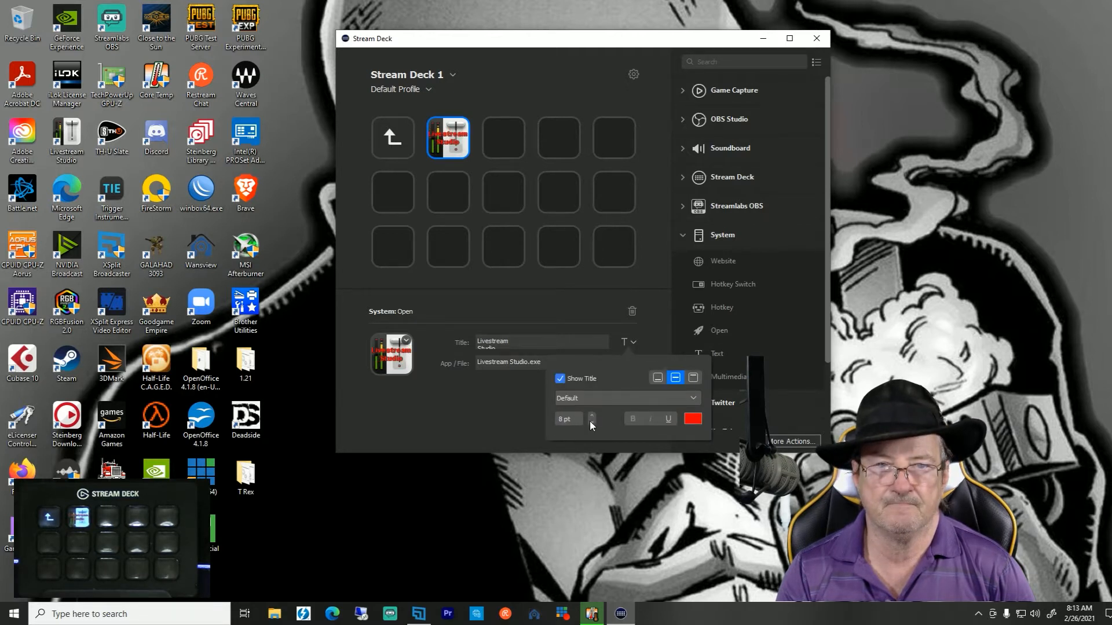
# Switch to the launched Livestream Studio, maximize its window and show the GFX 1 layers.
pyautogui.click(469, 427)
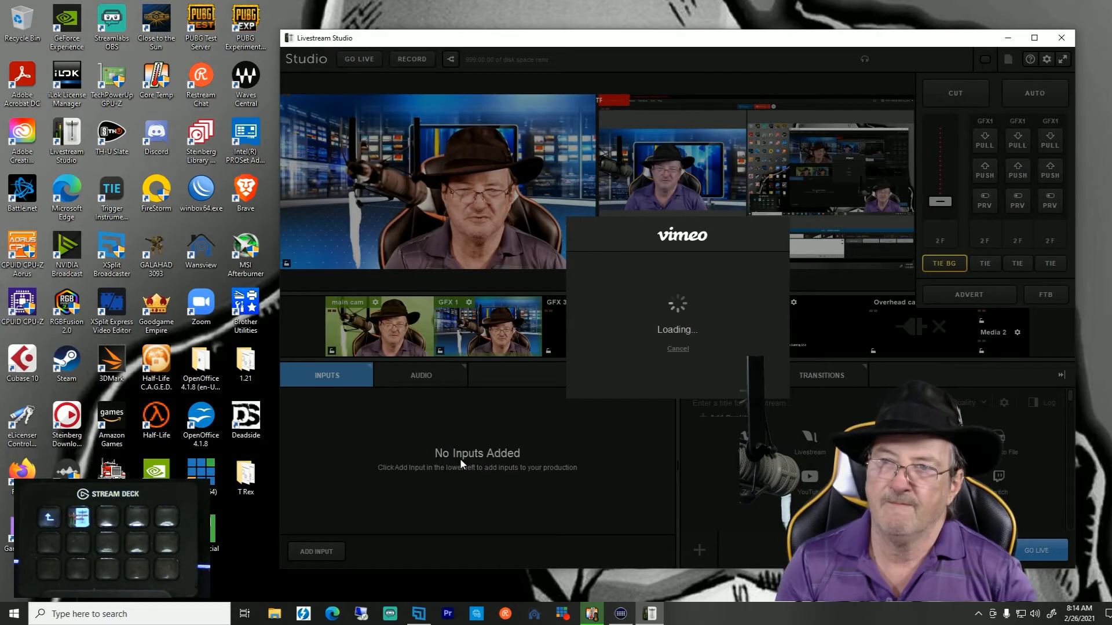
pyautogui.click(1033, 37)
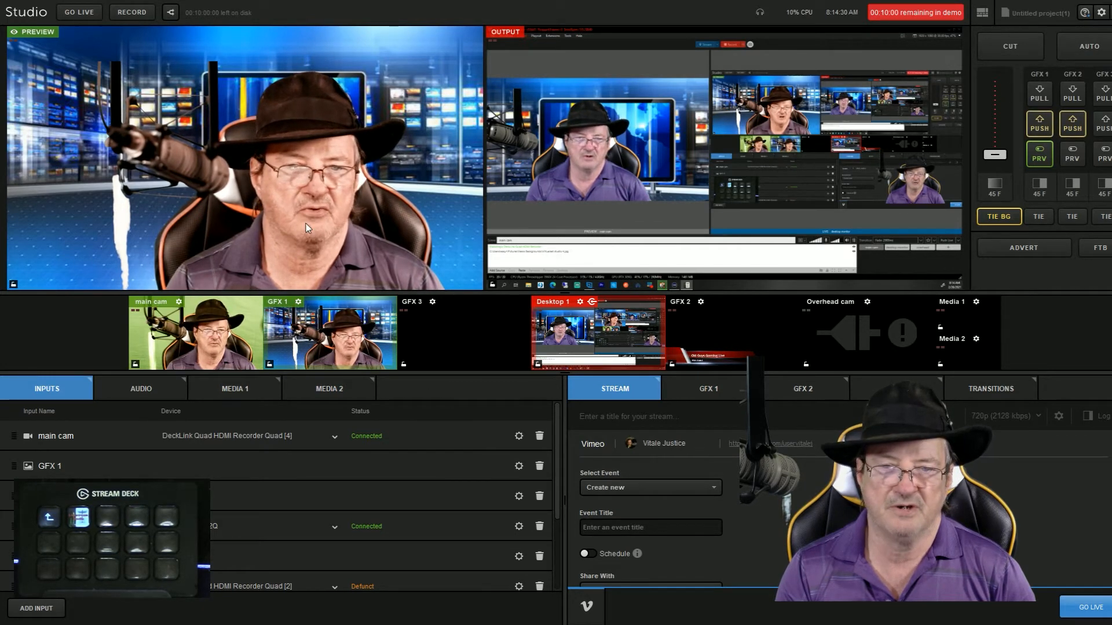
pyautogui.click(710, 391)
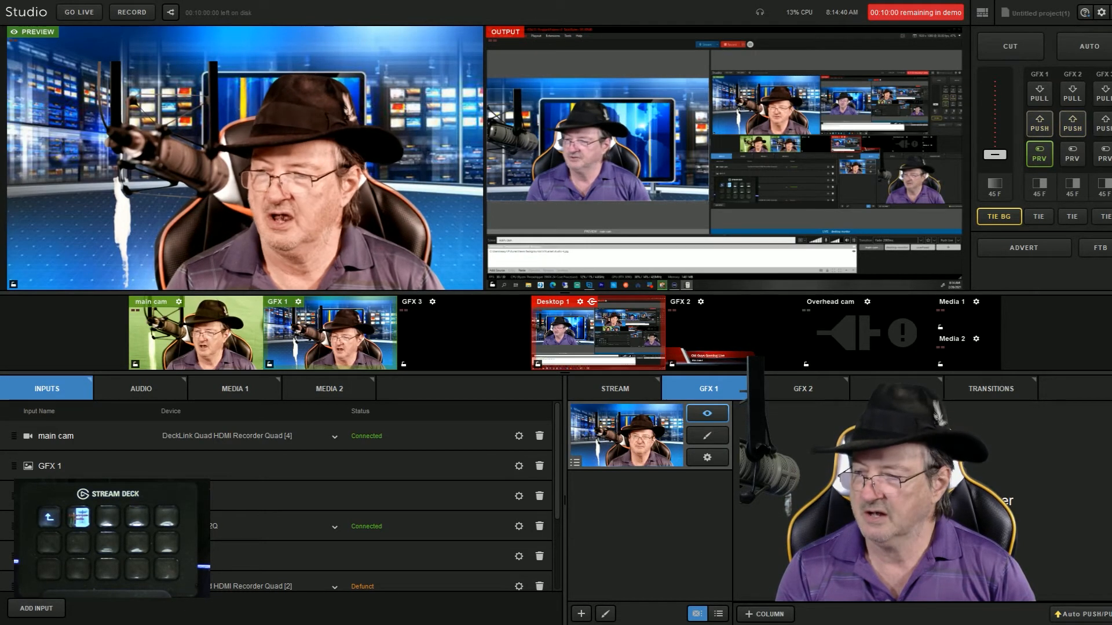
# Switch to Stream Deck, add a Hotkey Switch action beside the Livestream Studio key and title it GFX1.
pyautogui.hotkey('alt', 'Tab')
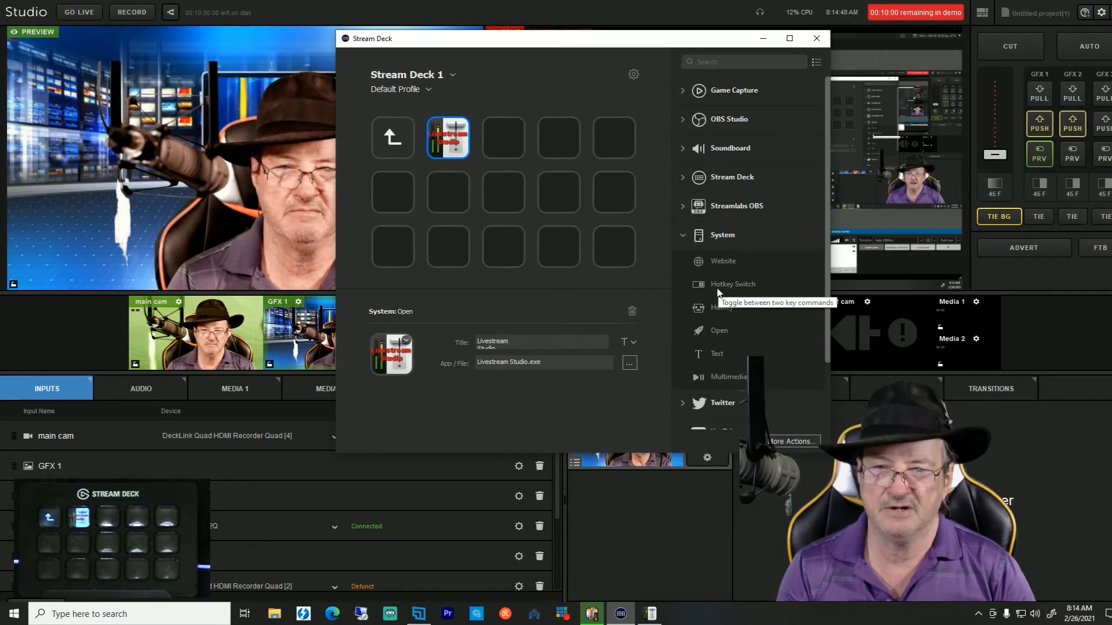
pyautogui.moveTo(718, 290); pyautogui.dragTo(503, 138)
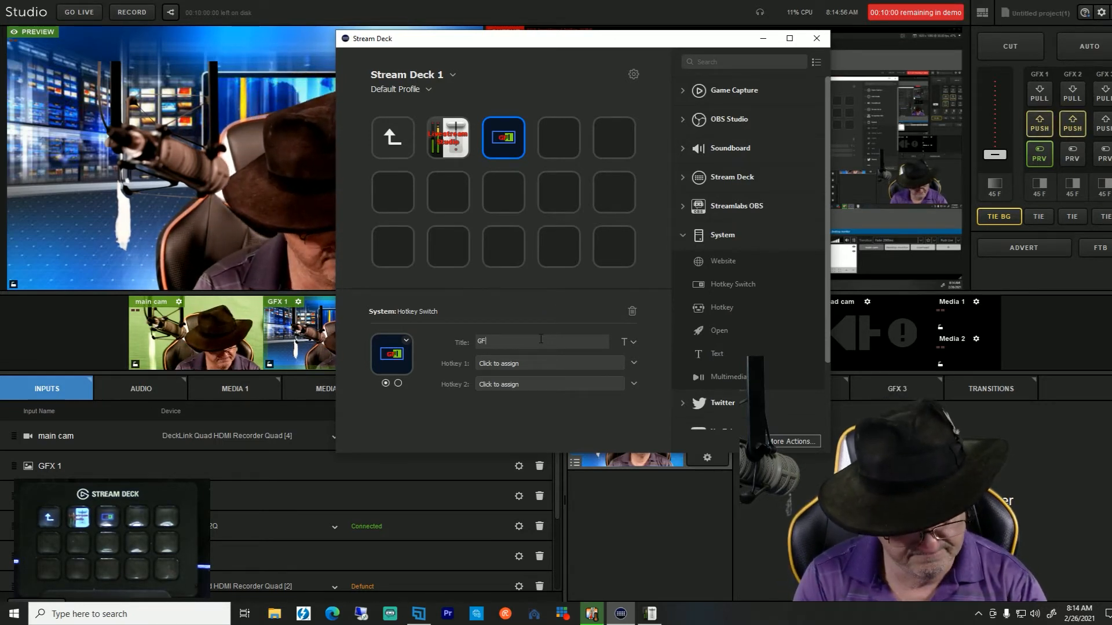
pyautogui.write('GFX1')
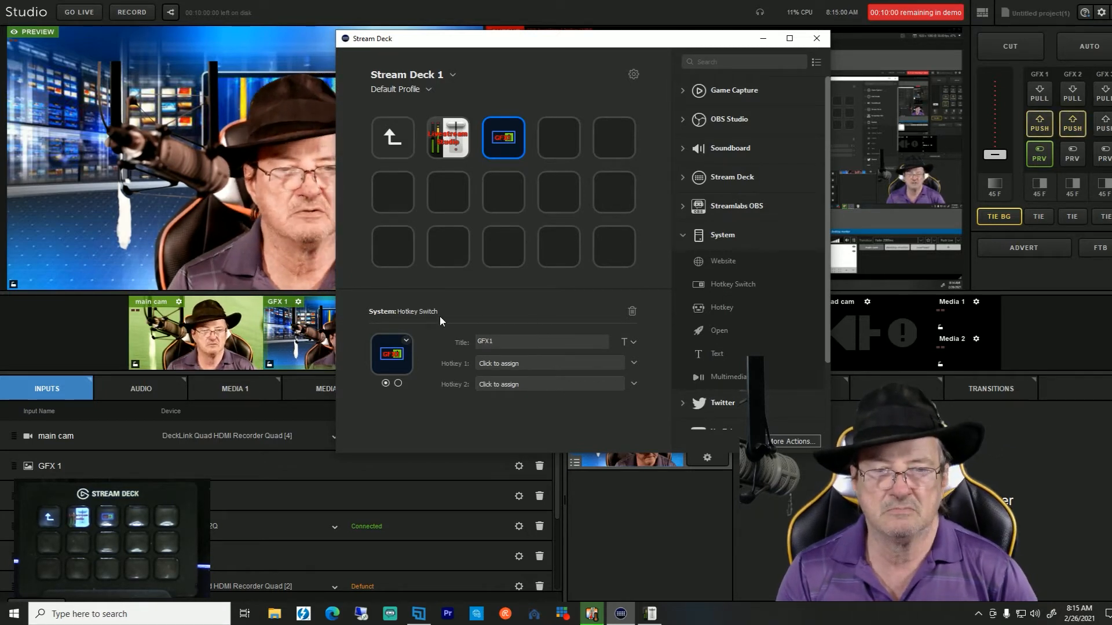
# Choose an icon file for the GFX1 key, browsing to the Full RGB Normal folder under Streamdeck icons\Animated-Clarity-Icons on drive D.
pyautogui.click(406, 342)
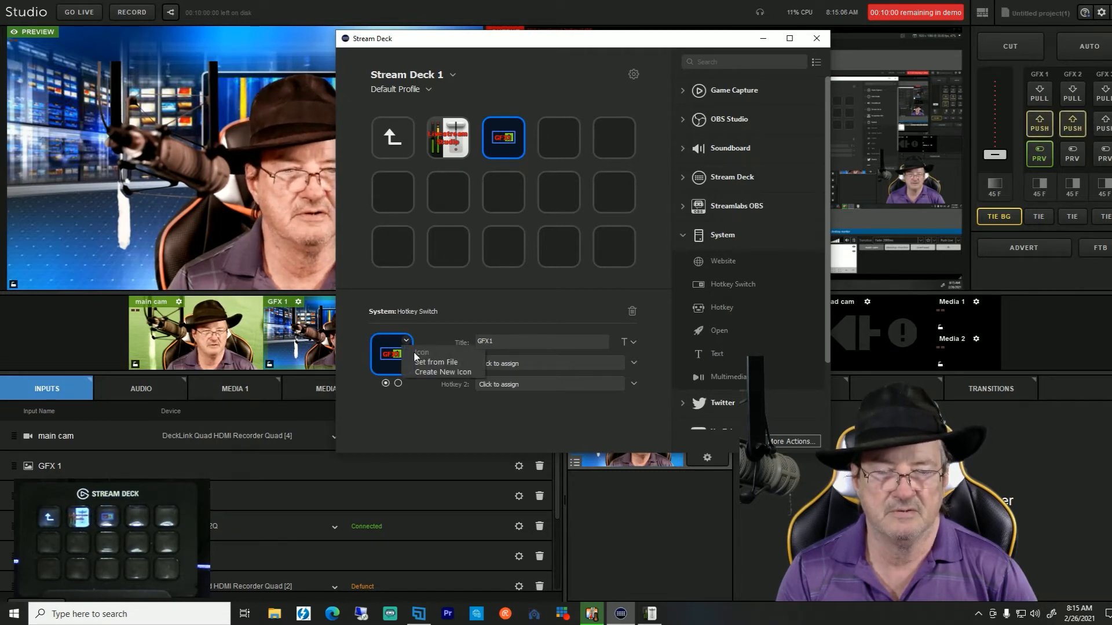
pyautogui.click(419, 363)
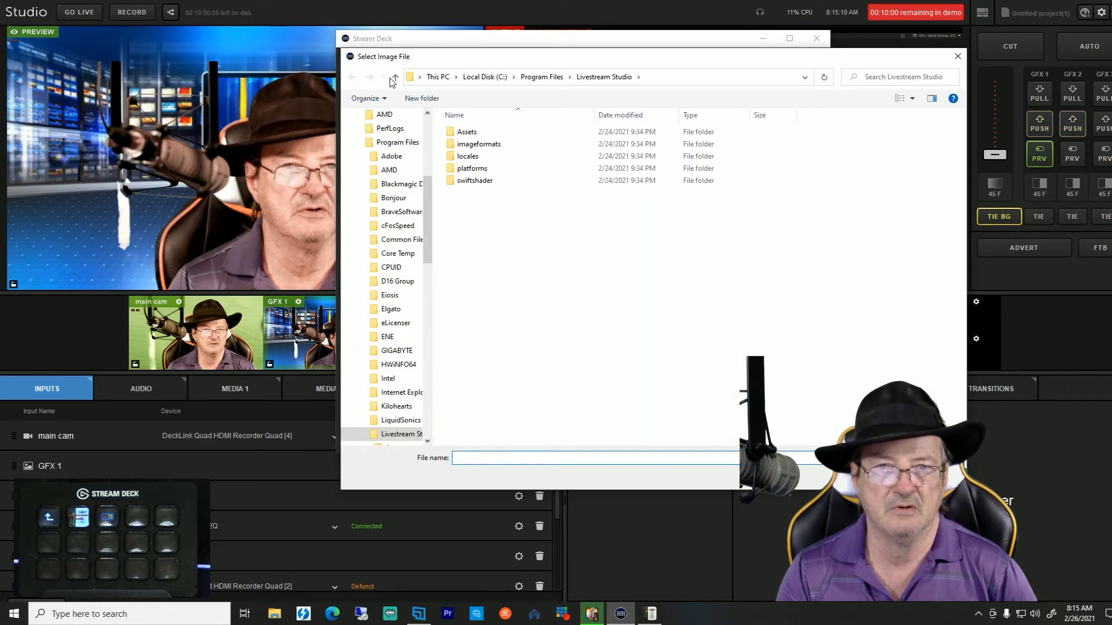
pyautogui.click(395, 78)
pyautogui.click(395, 78)
pyautogui.click(396, 78)
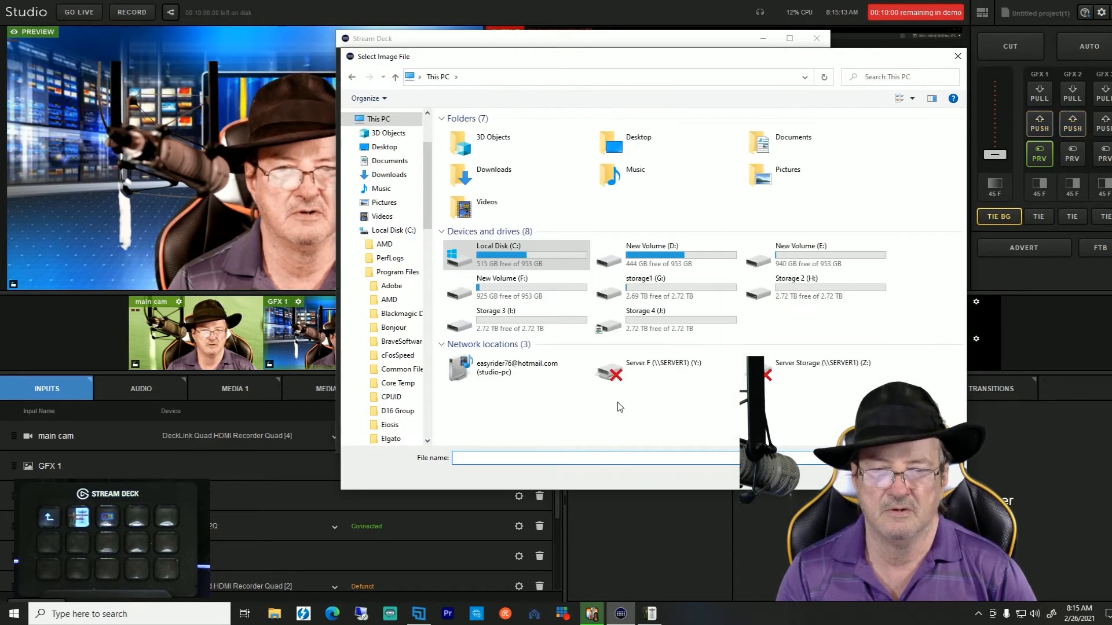
pyautogui.doubleClick(652, 256)
pyautogui.doubleClick(474, 278)
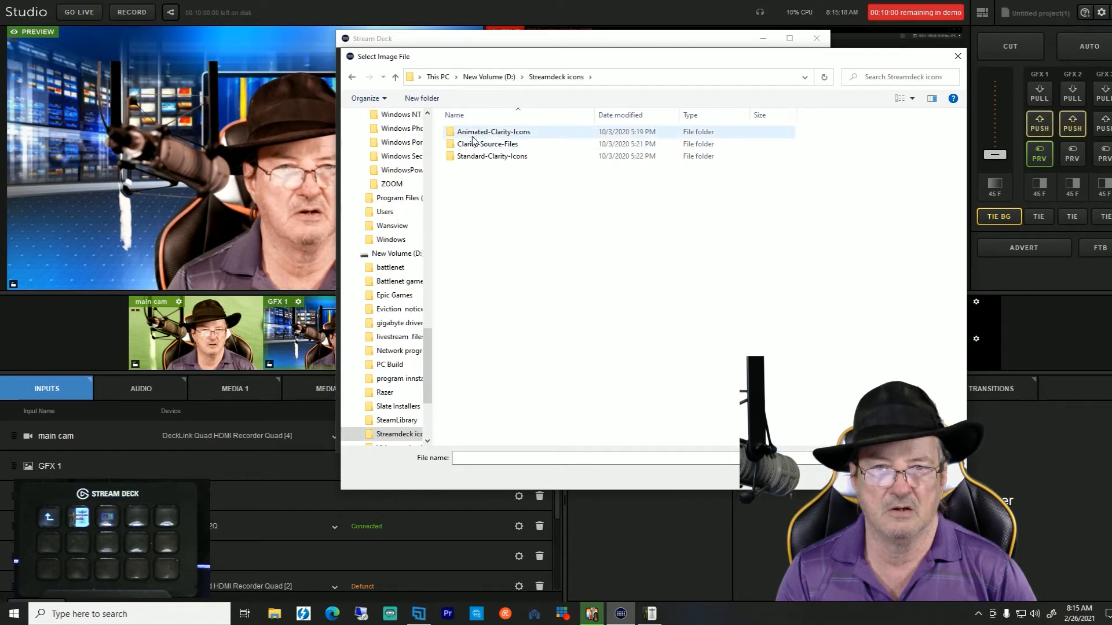
pyautogui.doubleClick(472, 132)
pyautogui.doubleClick(472, 132)
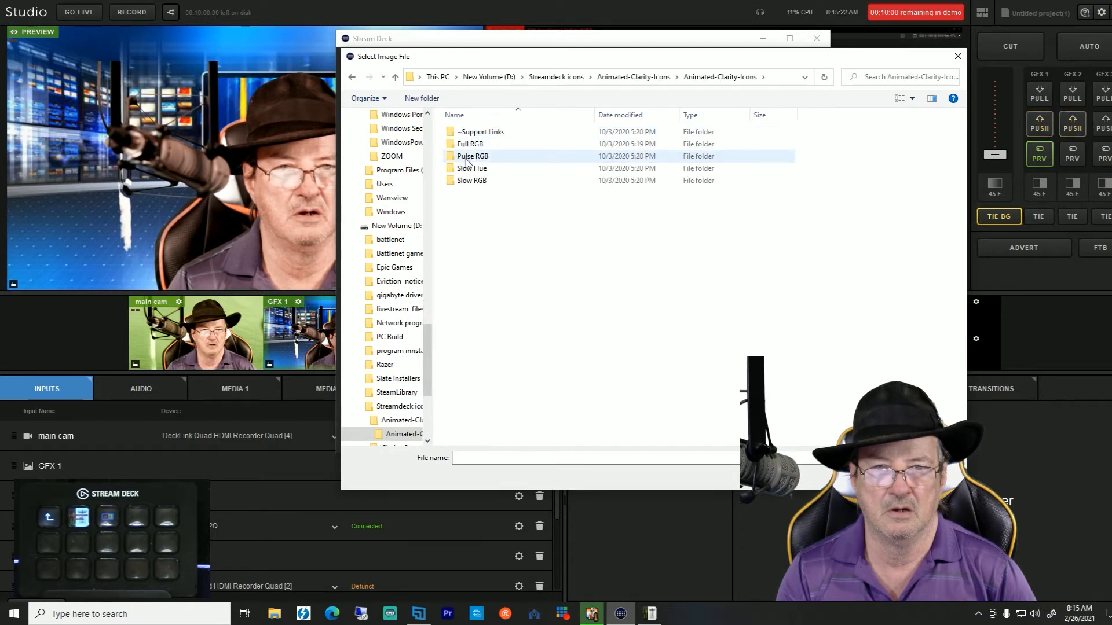
pyautogui.doubleClick(469, 144)
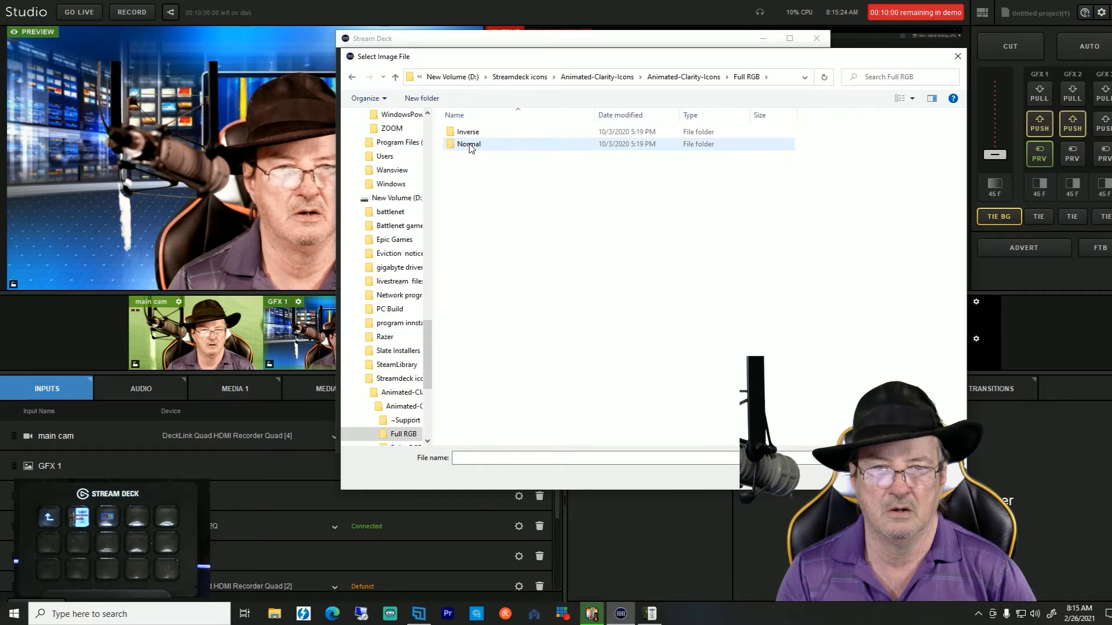
pyautogui.doubleClick(470, 144)
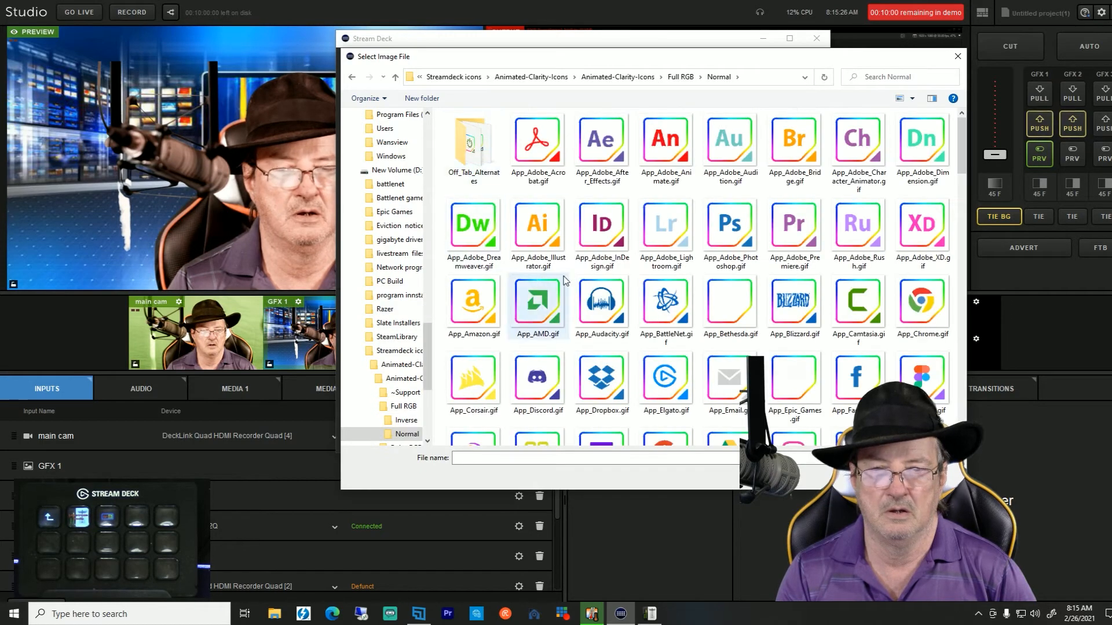
# Set the GFX1 key's icon to Scene_Element_On.gif.
pyautogui.scroll(-3, 604, 276)
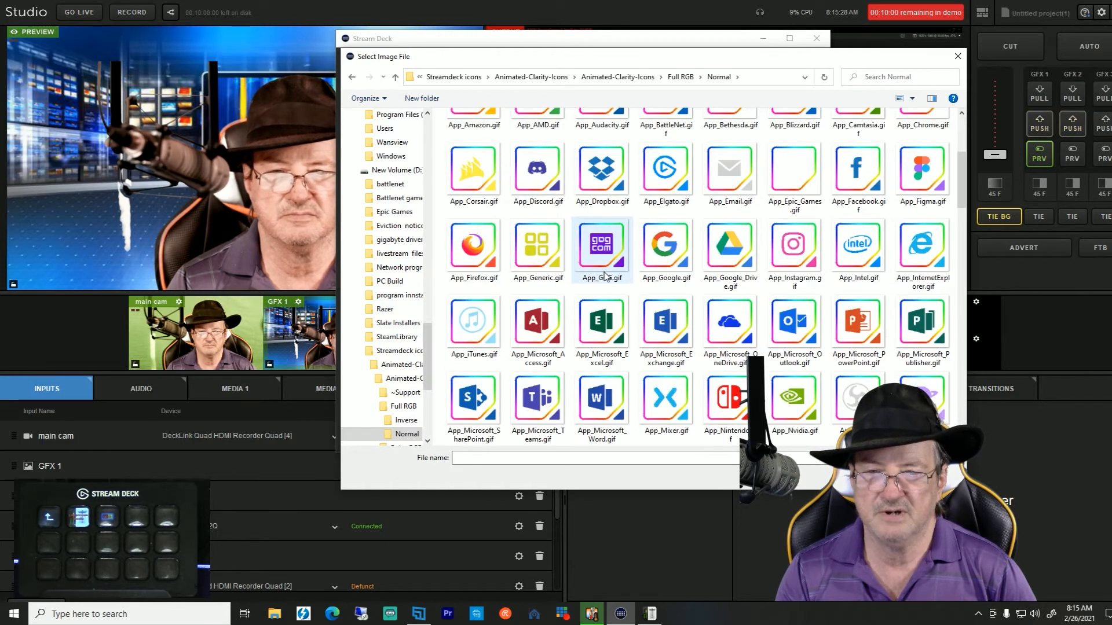
pyautogui.scroll(-3, 604, 276)
pyautogui.scroll(-3, 625, 218)
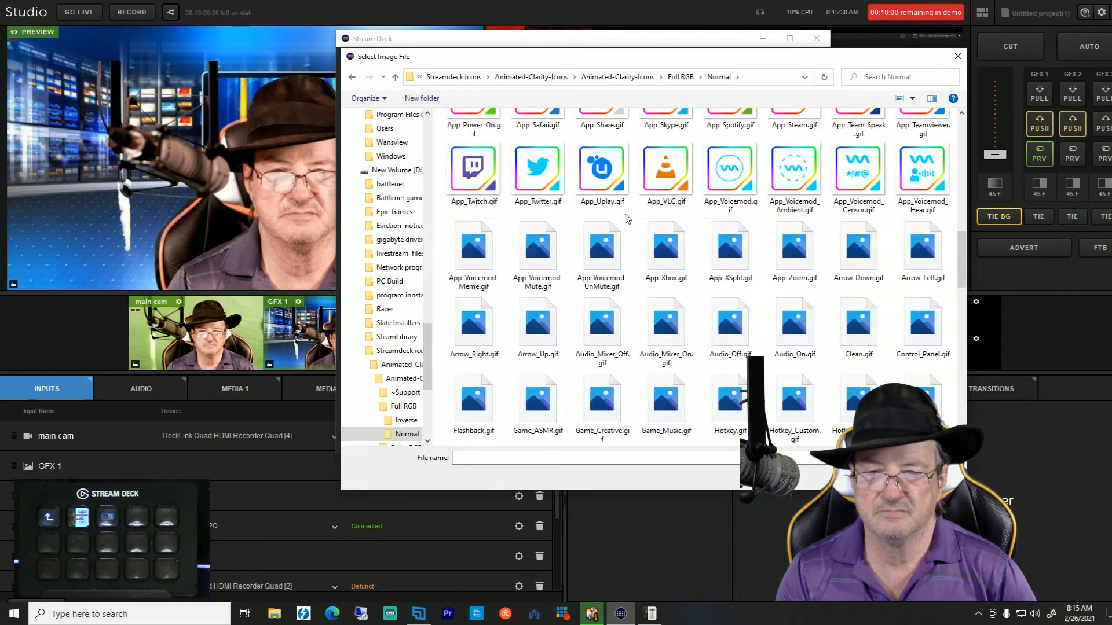
pyautogui.scroll(-3, 626, 218)
pyautogui.scroll(-3, 599, 278)
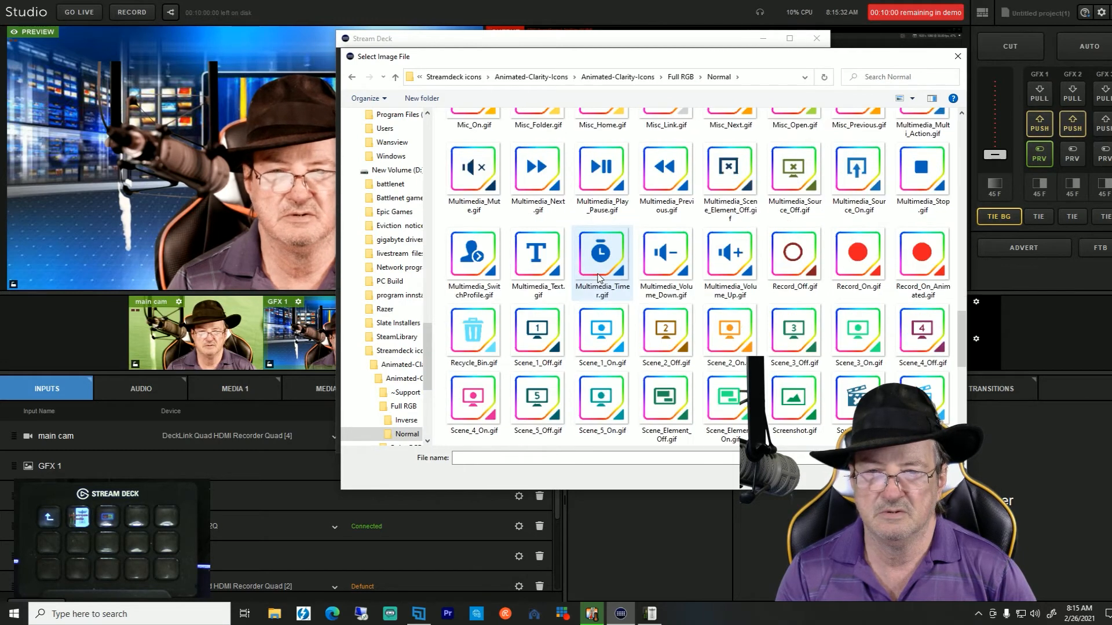
pyautogui.scroll(-3, 599, 278)
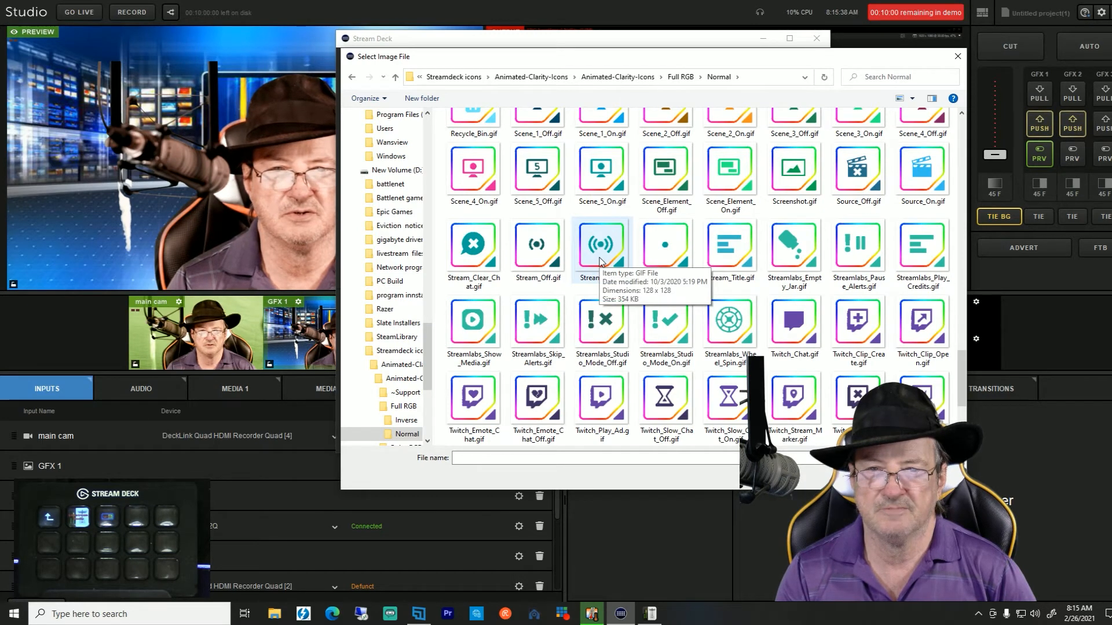
pyautogui.click(730, 174)
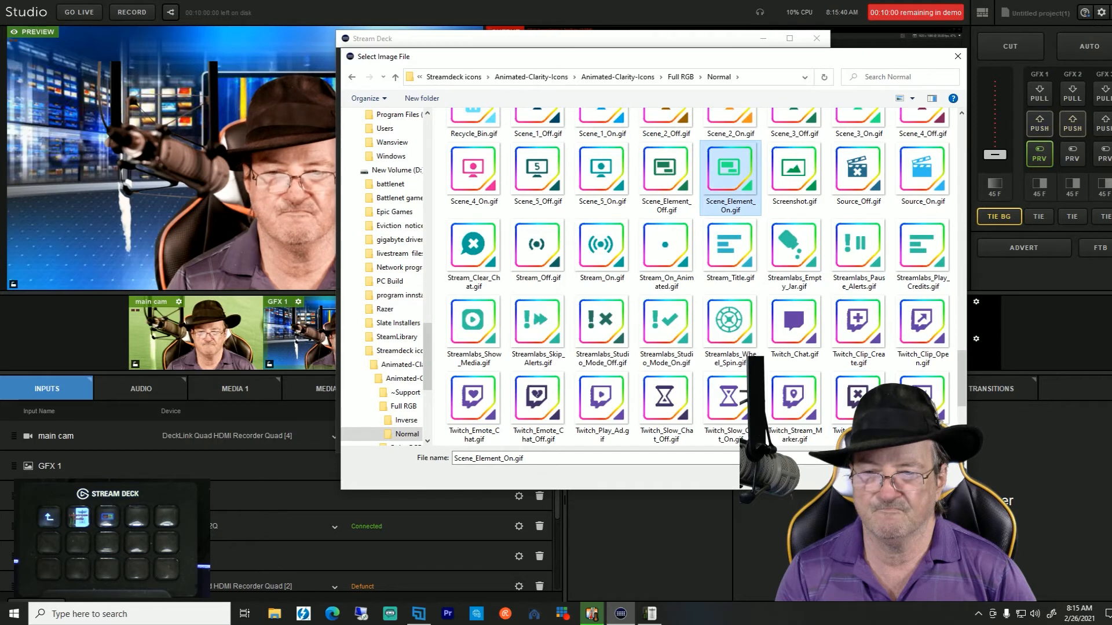
pyautogui.doubleClick(730, 173)
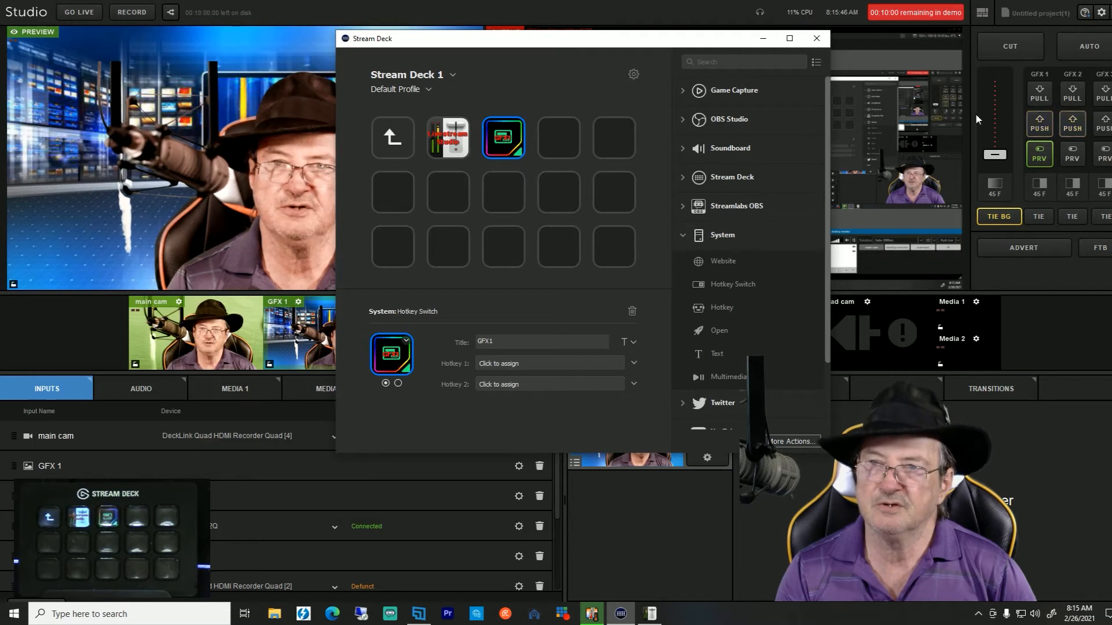
# Look up the Push GFX 1 and Pull GFX 1 hotkeys in Livestream Studio's settings, then save and close them.
pyautogui.click(1102, 13)
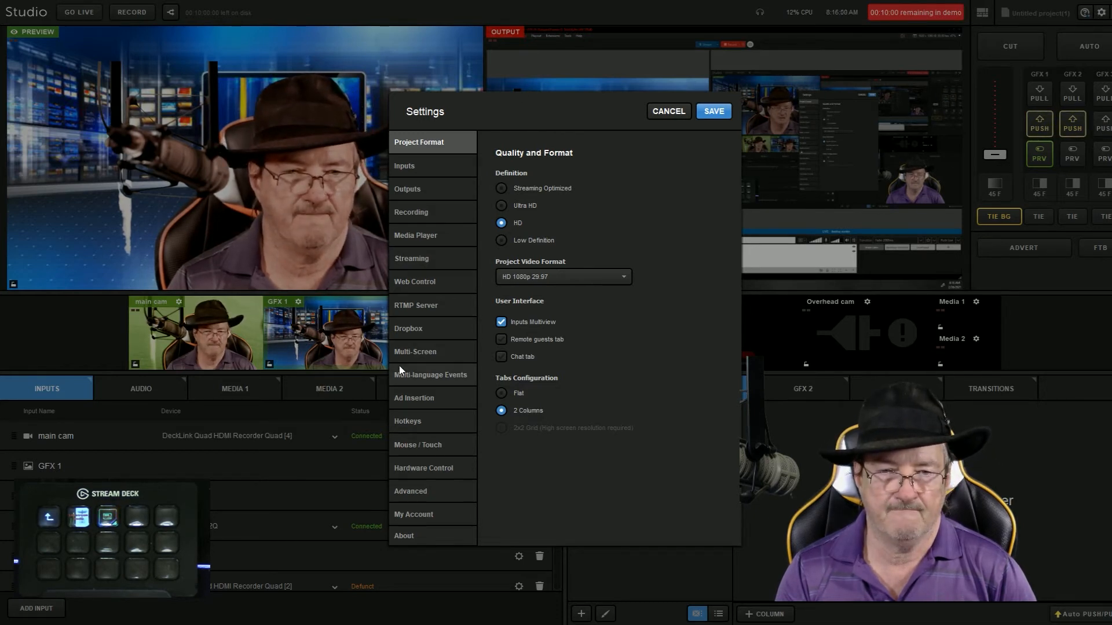
pyautogui.click(408, 422)
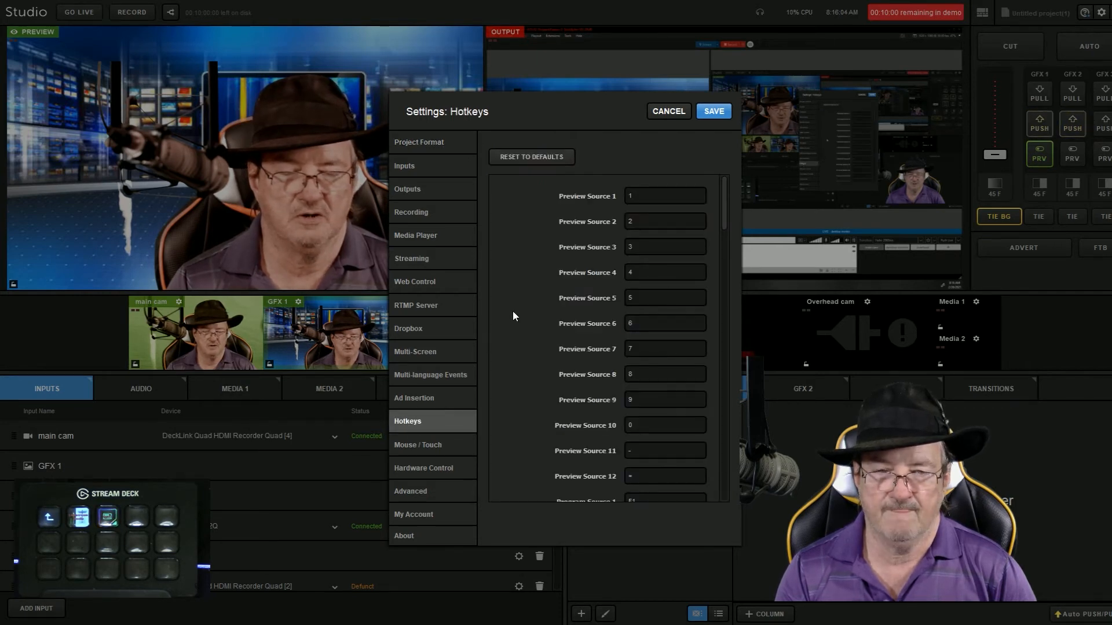
pyautogui.scroll(-10, 513, 311)
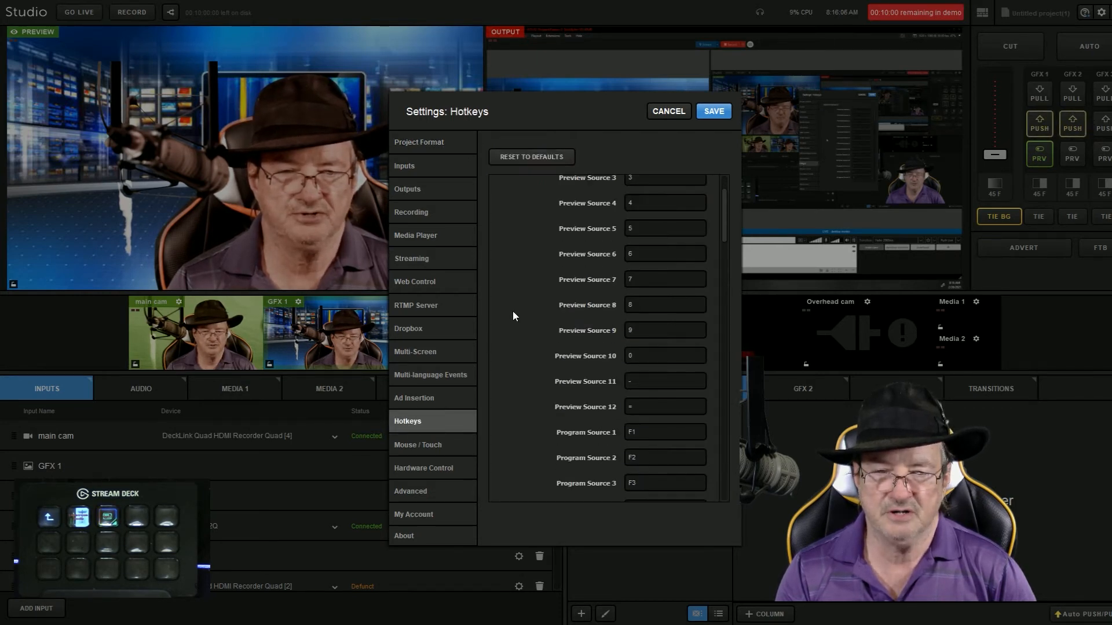
pyautogui.scroll(-10, 513, 311)
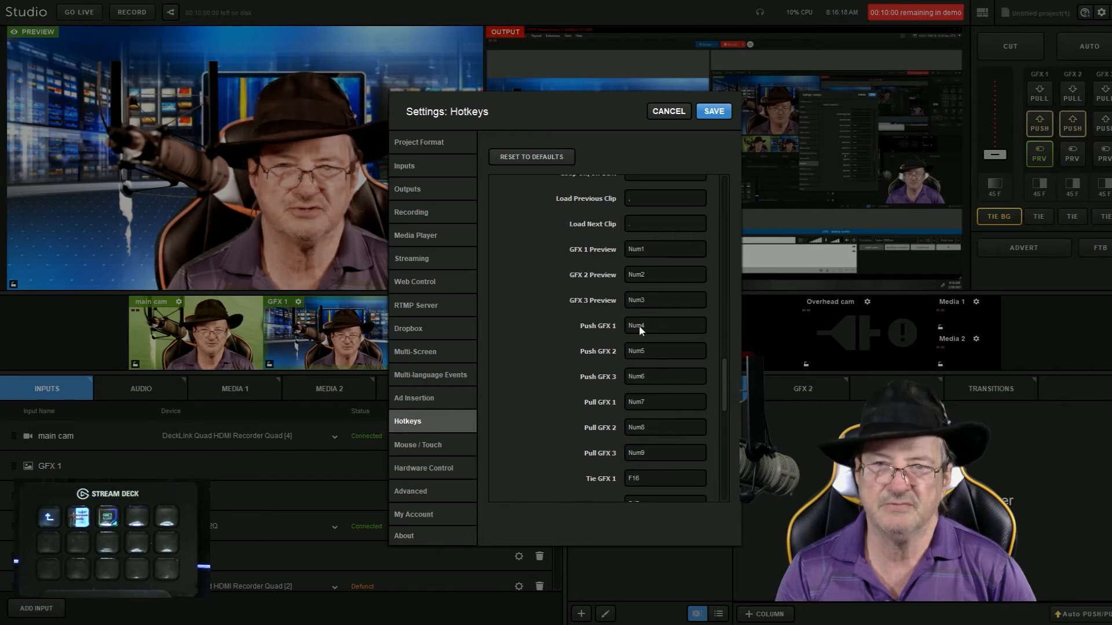
pyautogui.click(713, 110)
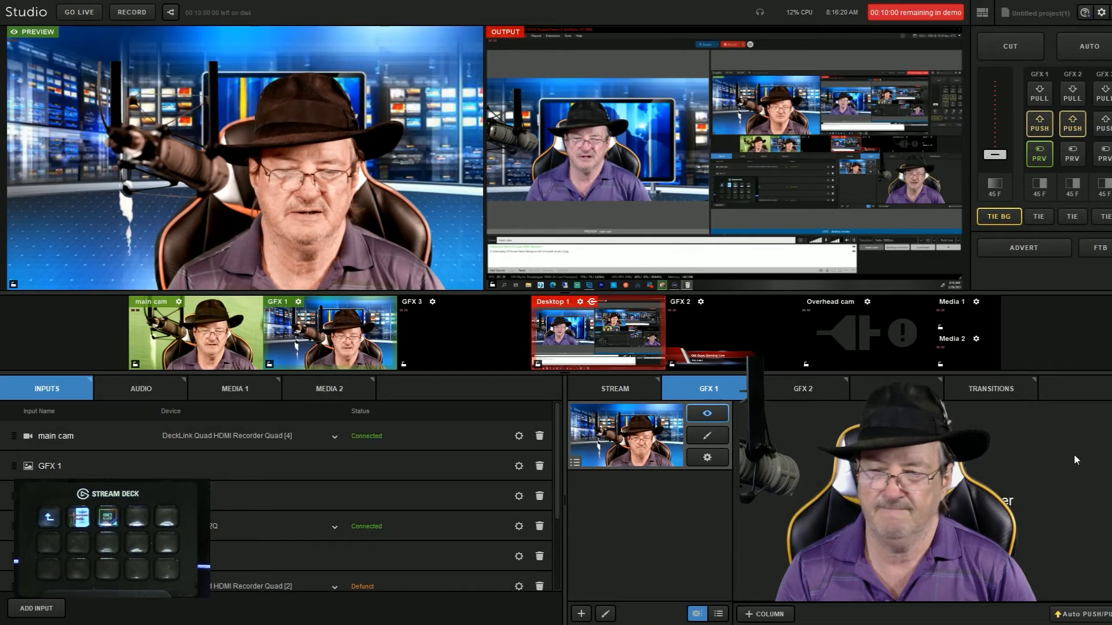
# In Stream Deck, assign Numpad 4 as Hotkey 1 and Numpad 7 as Hotkey 2 of the GFX1 switch.
pyautogui.hotkey('alt', 'Tab')
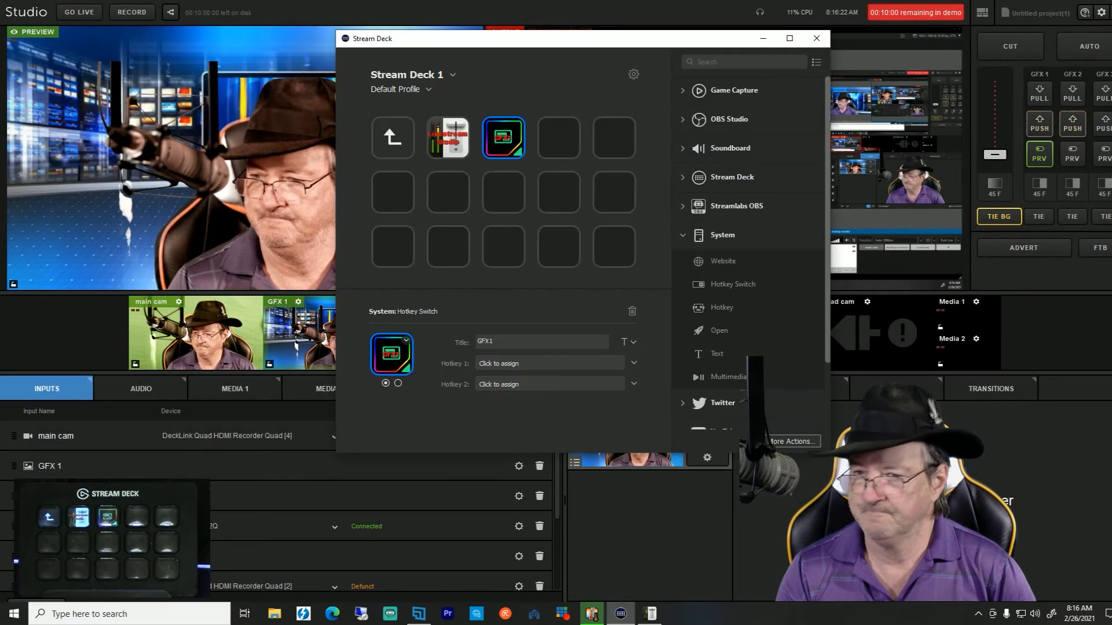
pyautogui.click(489, 364)
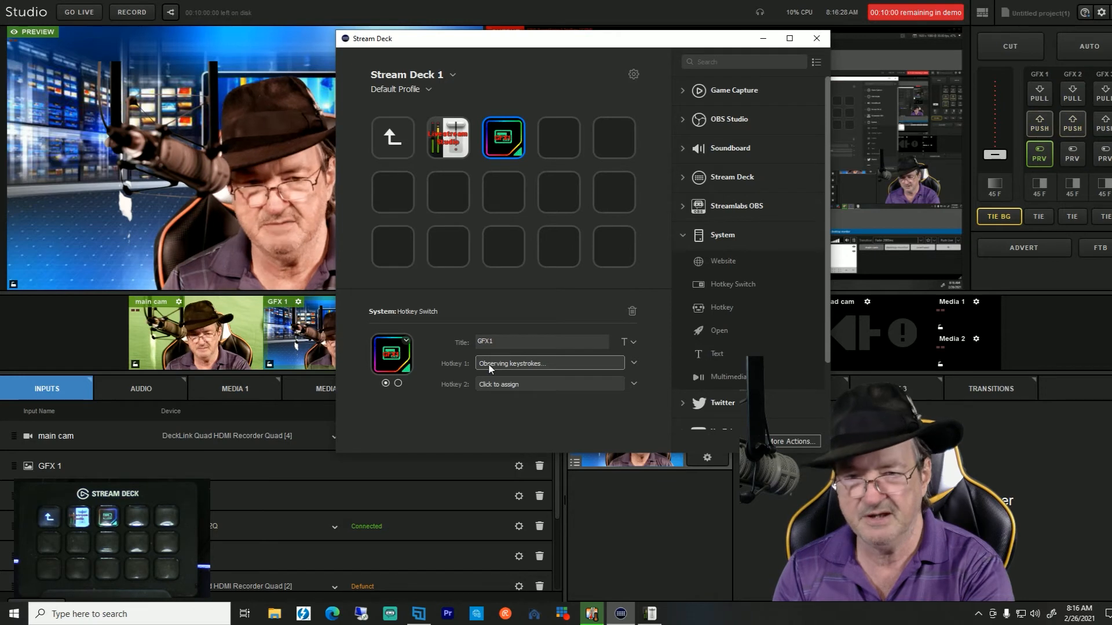
pyautogui.press('KP_4')
pyautogui.click(490, 384)
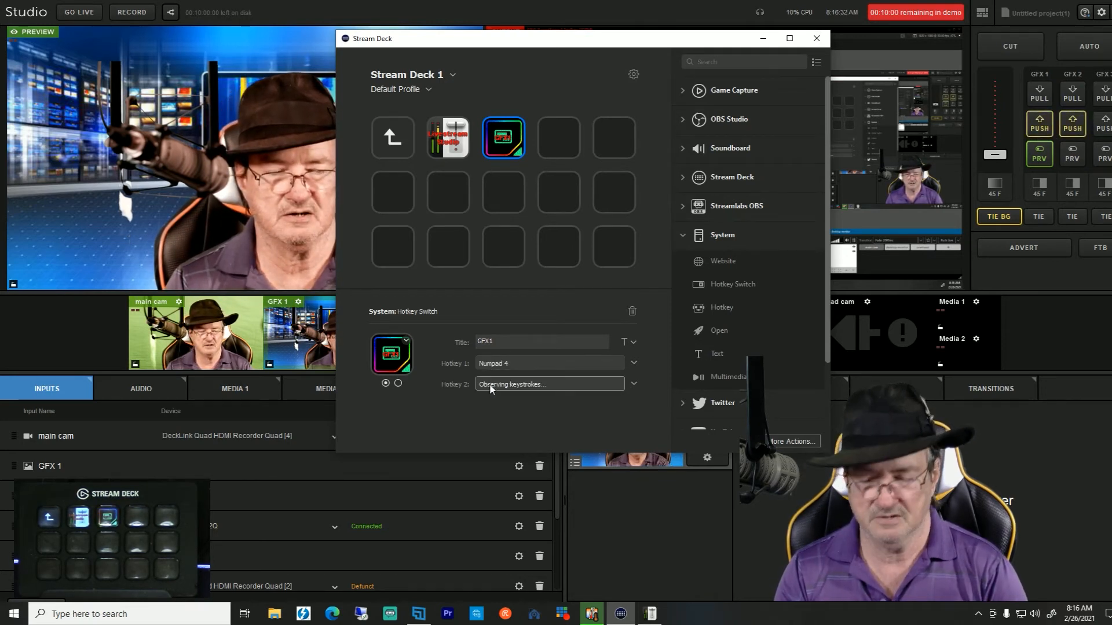
pyautogui.press('KP_7')
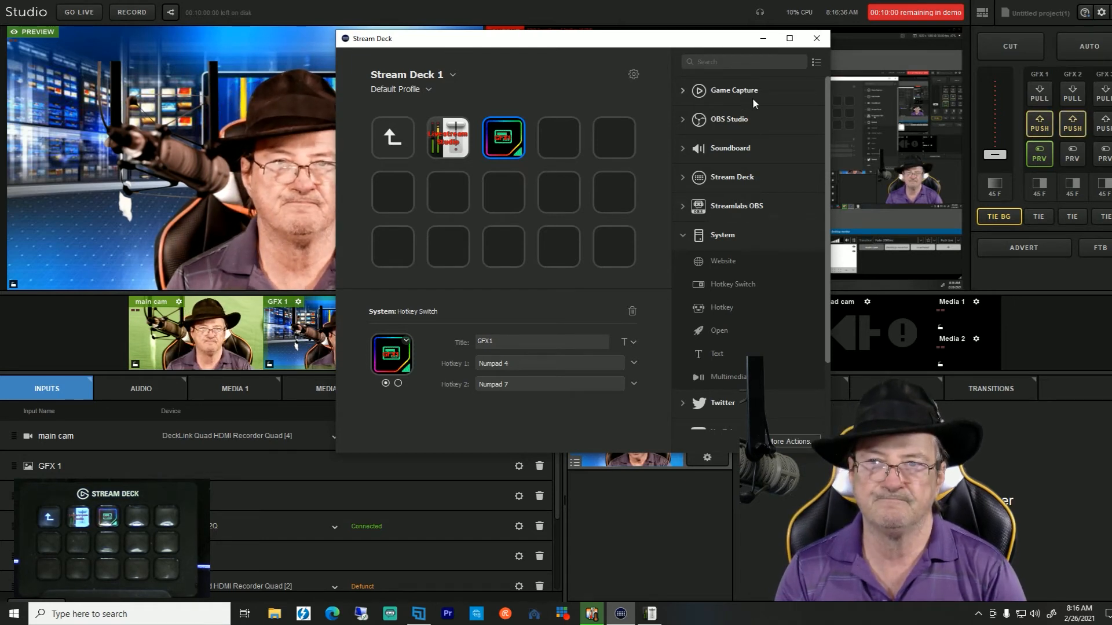
# Minimize Stream Deck and test switching main cam and GFX 1 on and off the Livestream Studio output.
pyautogui.click(762, 39)
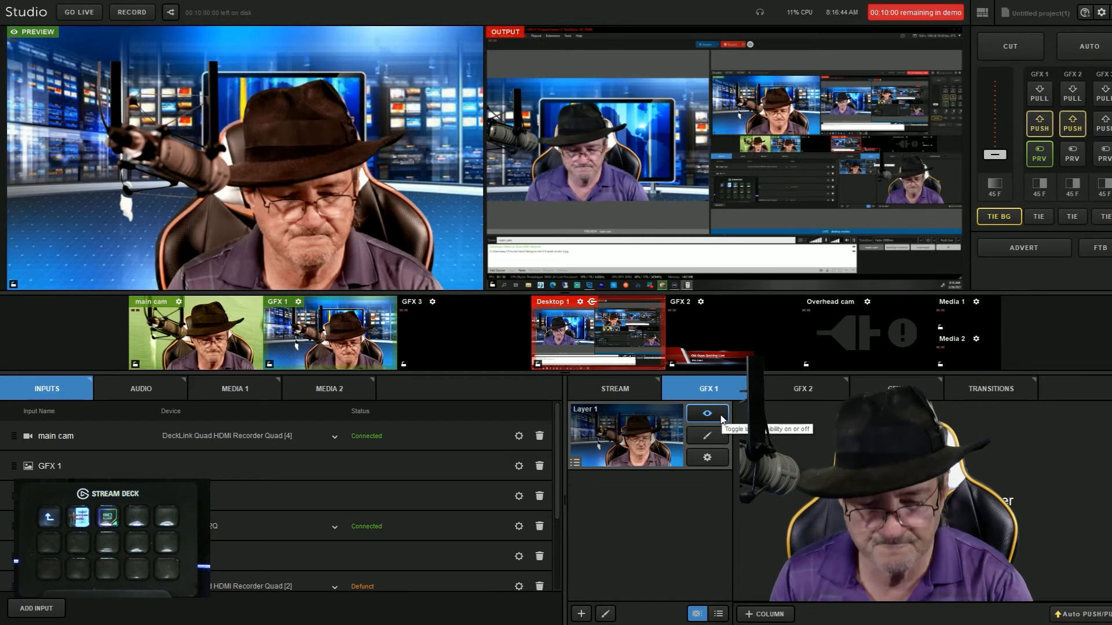
pyautogui.press('F1')
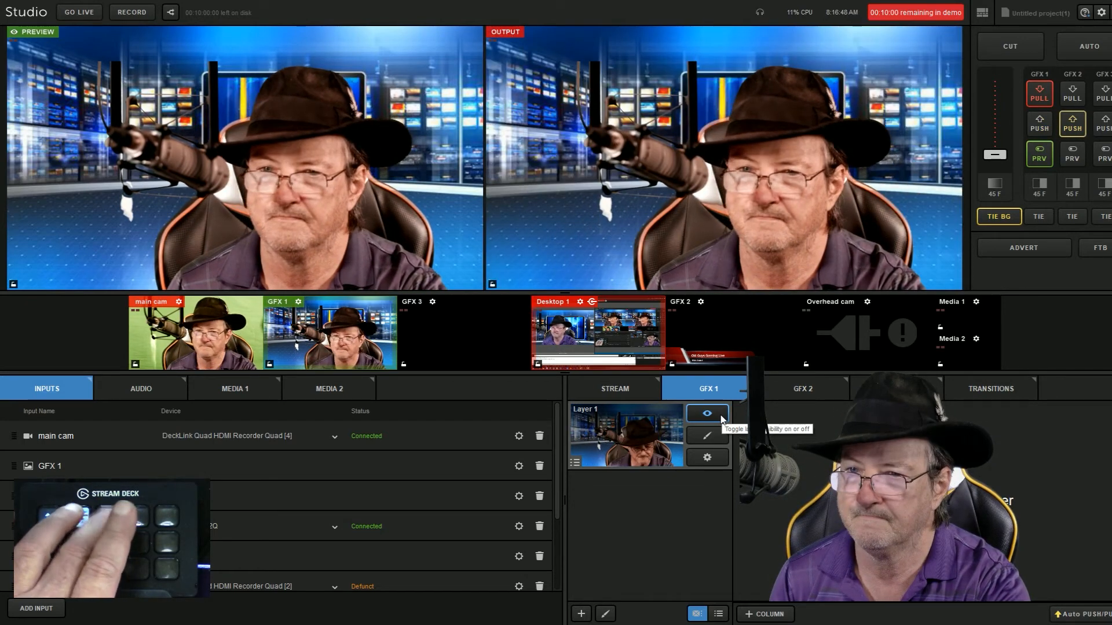
pyautogui.press('F1')
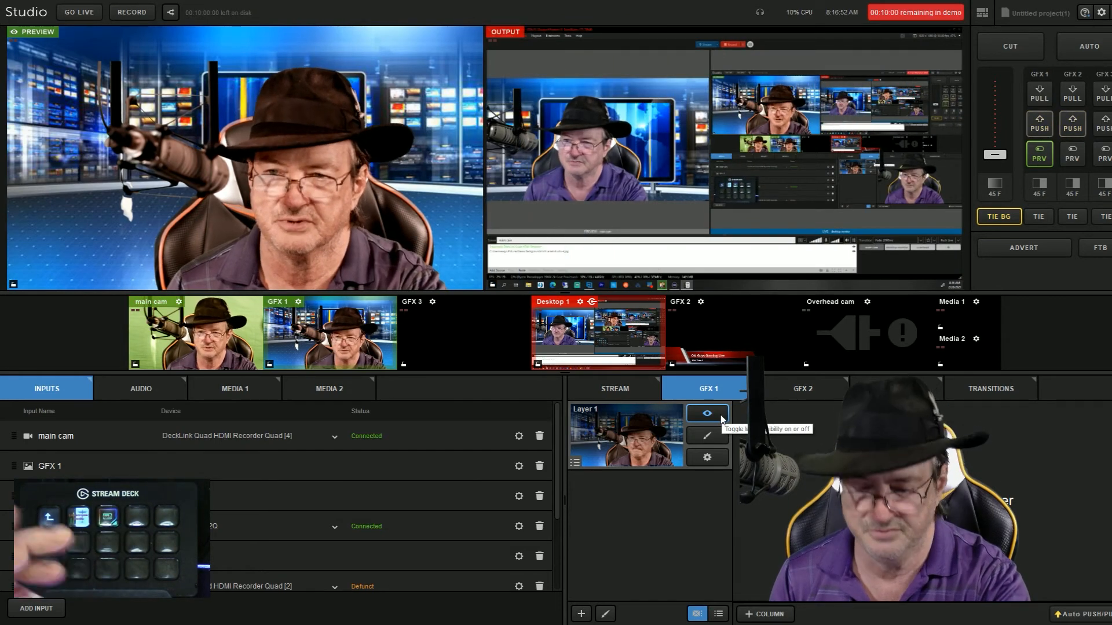
pyautogui.press('F1')
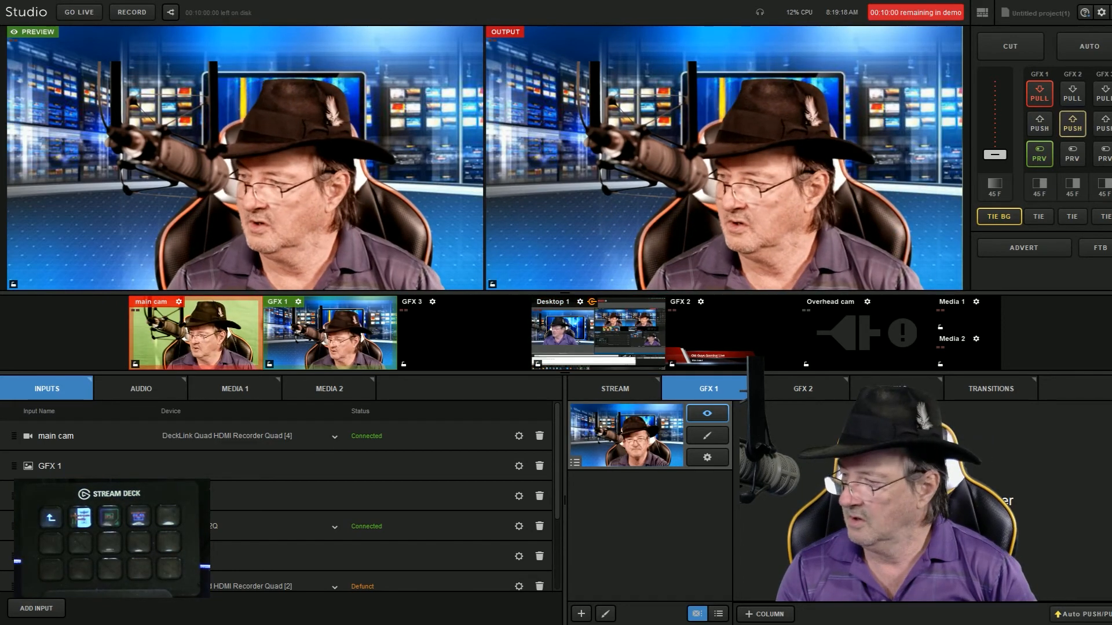
# Bring up the Stream Deck layout, then review the full hotkey list in Livestream Studio's settings and save it.
pyautogui.hotkey('alt', 'Tab')
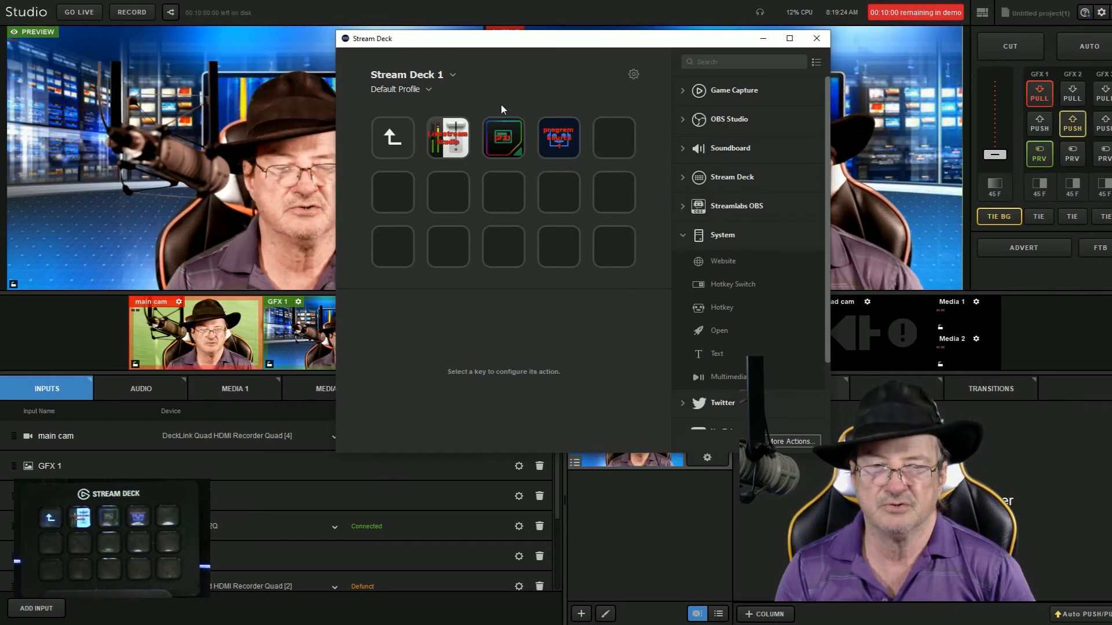
pyautogui.click(1101, 11)
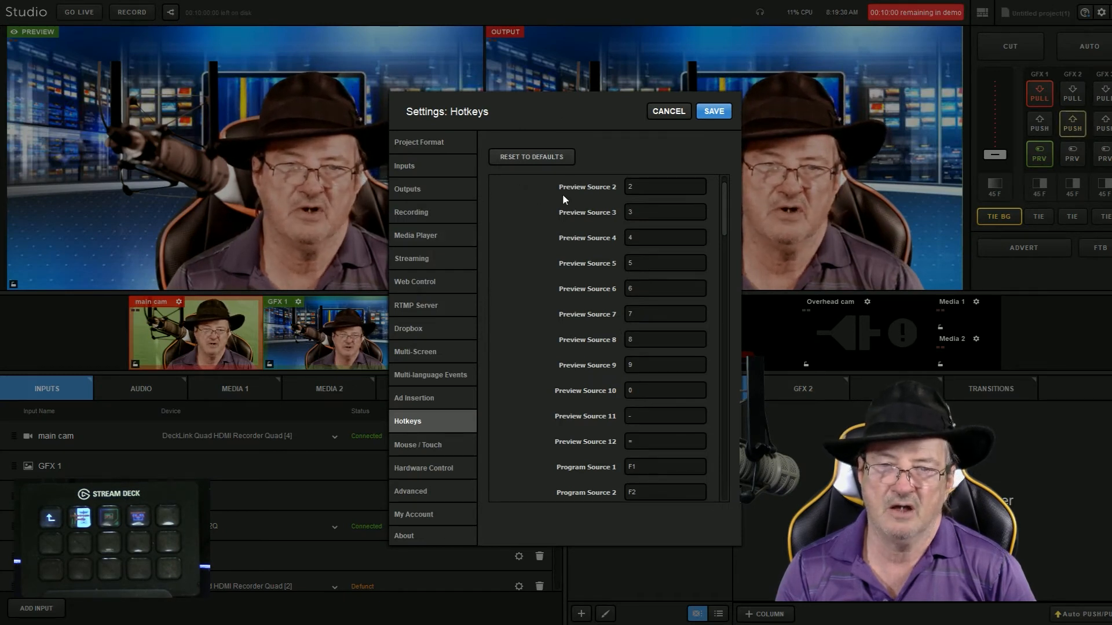
pyautogui.scroll(-10, 561, 196)
pyautogui.scroll(-15, 565, 213)
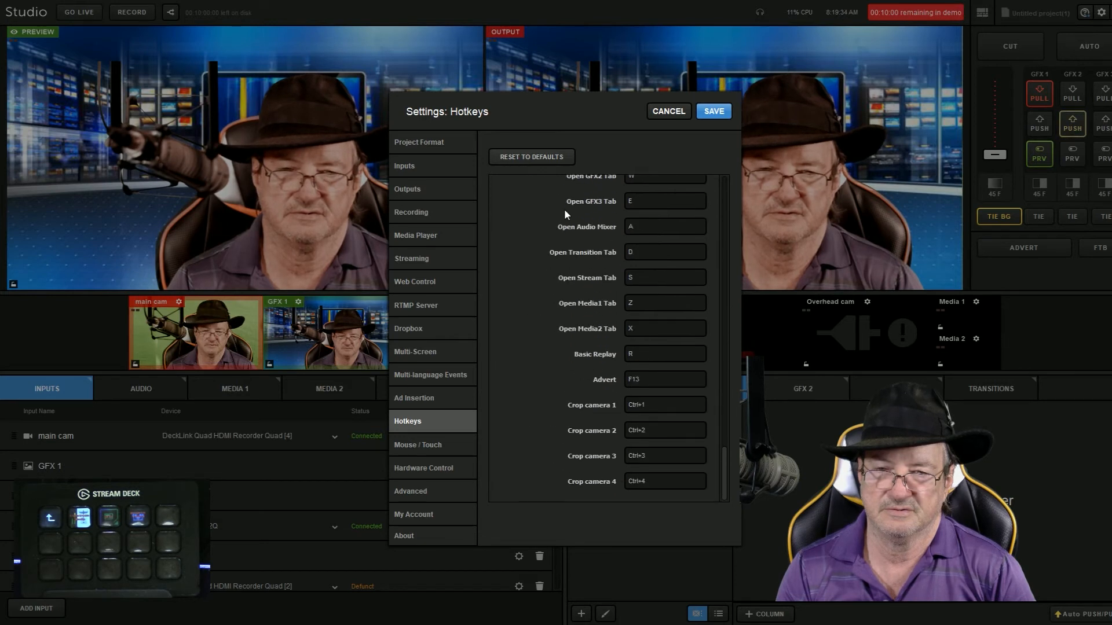
pyautogui.scroll(10, 564, 209)
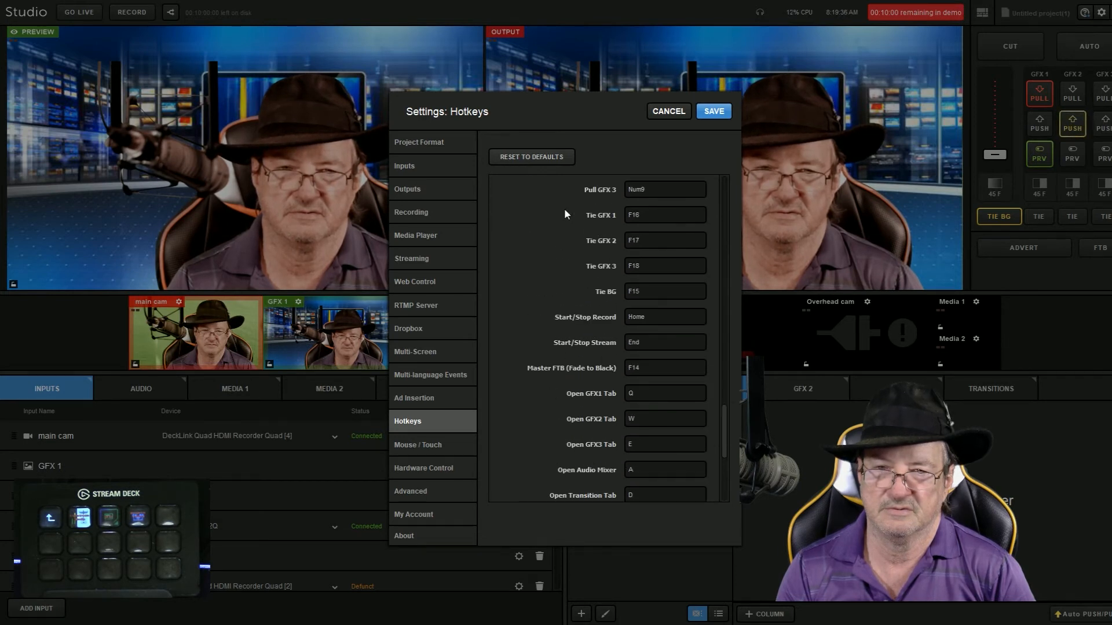
pyautogui.scroll(15, 564, 212)
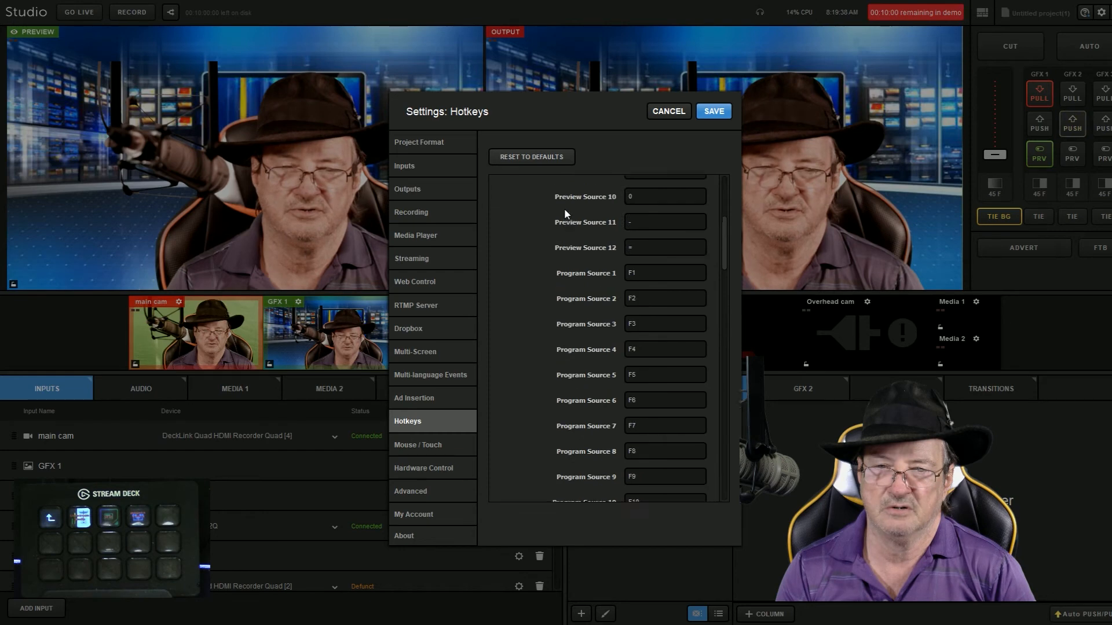
pyautogui.click(714, 111)
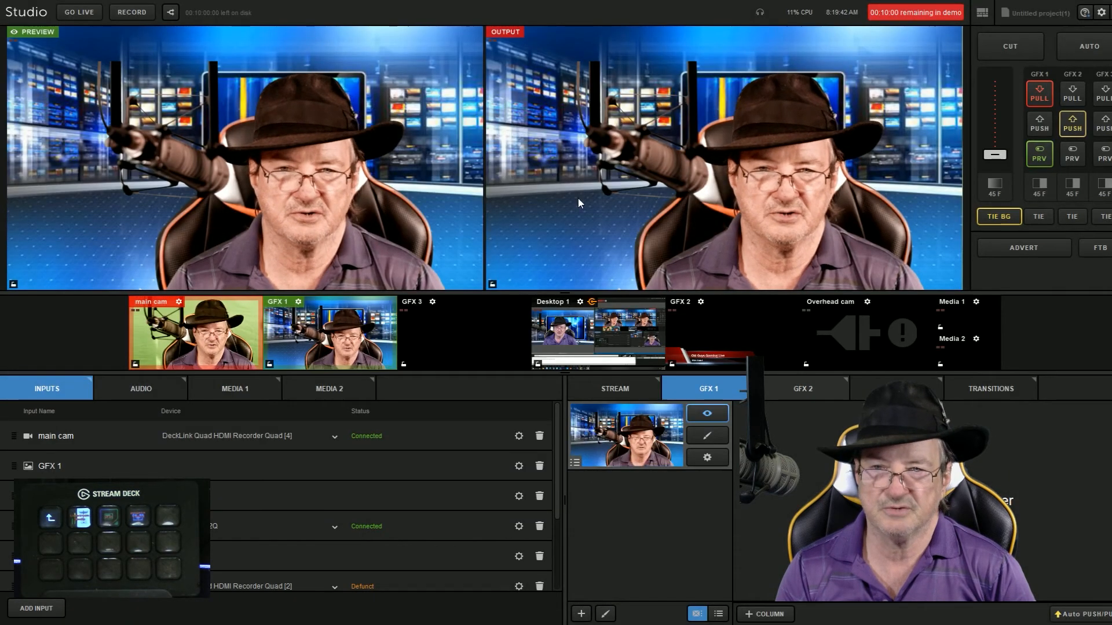